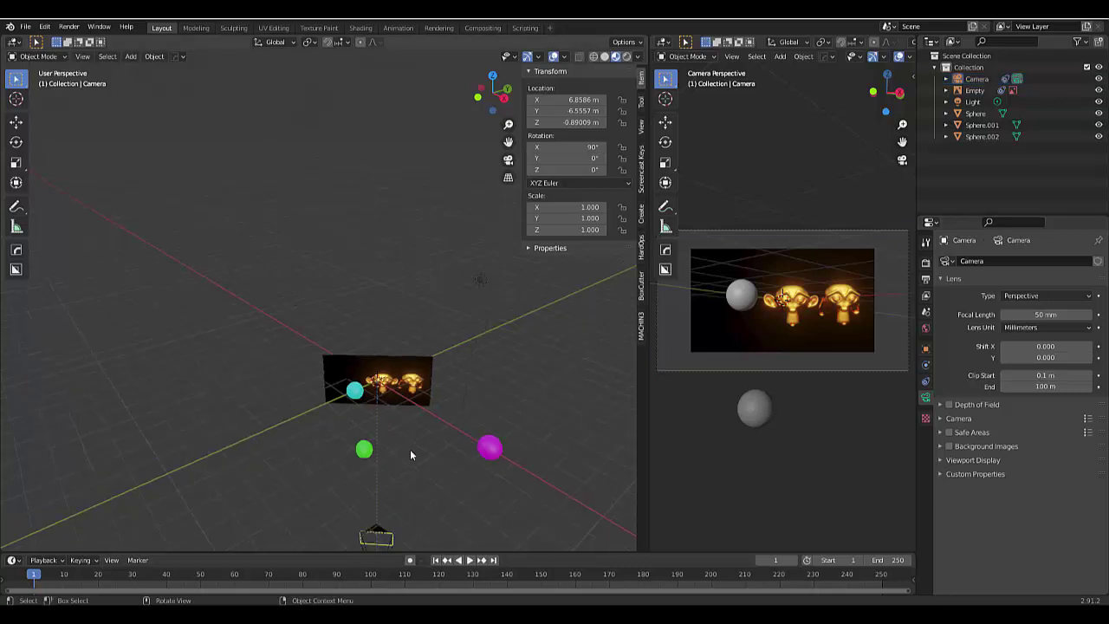
Move the camera to a new spot farther away from the image plane.
left_click(389, 520)
key("g")
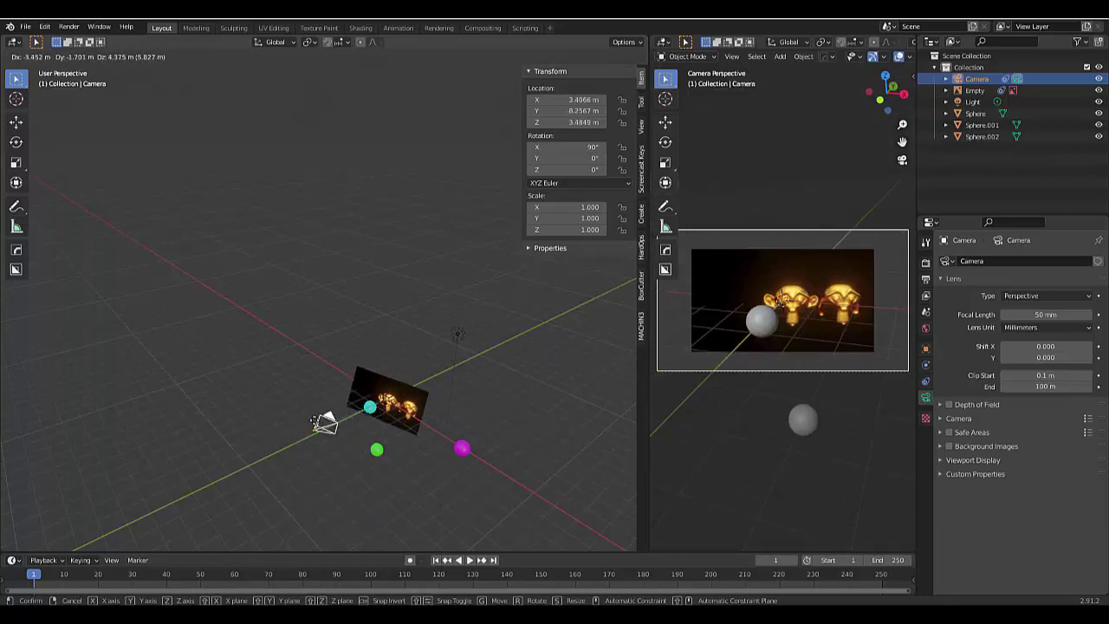
left_click(252, 386)
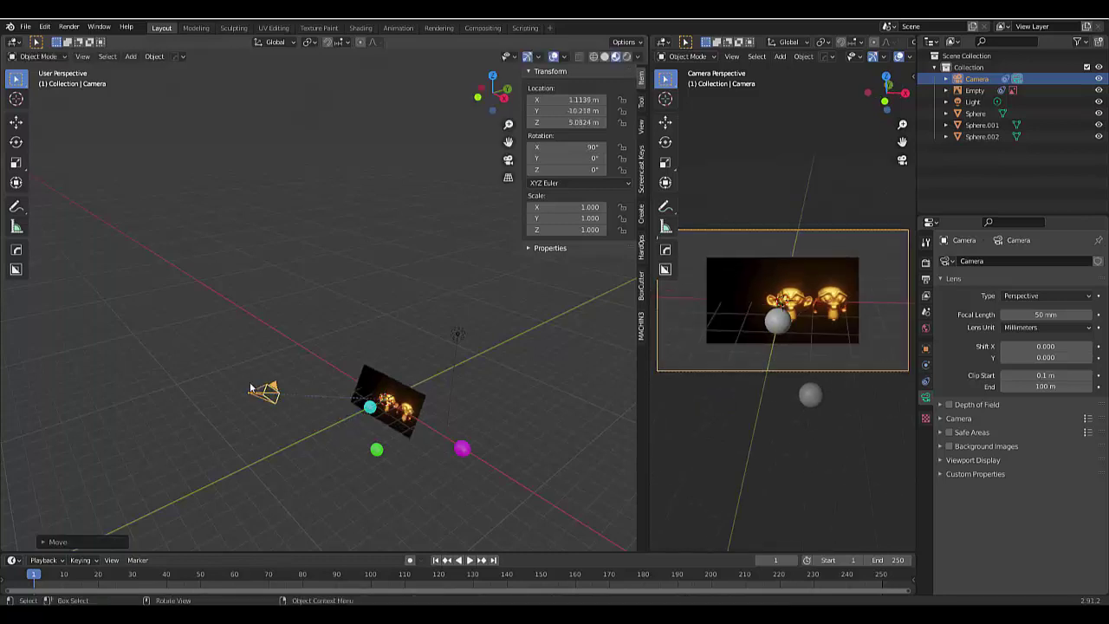
Start a new General file without saving the changes to the current scene.
left_click(26, 26)
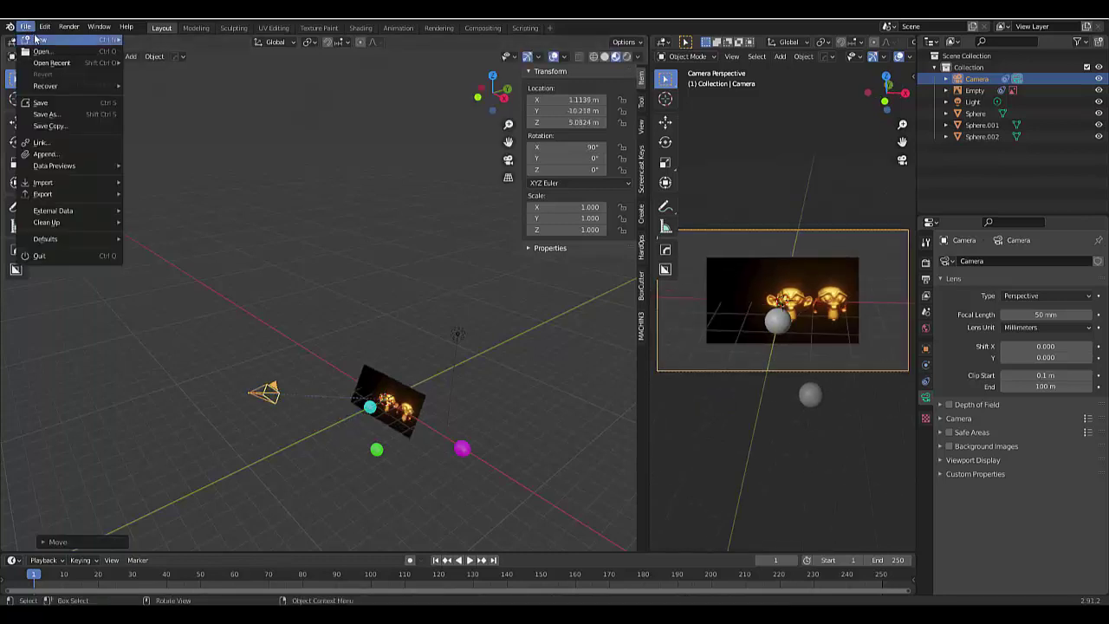
mouse_move(40, 40)
left_click(149, 40)
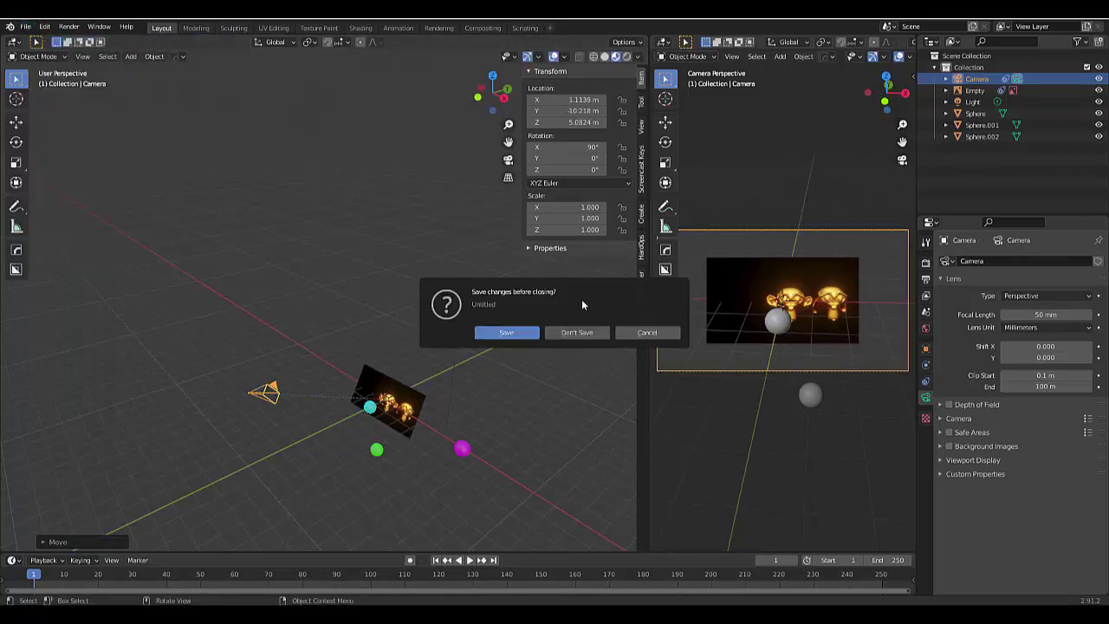
left_click(577, 333)
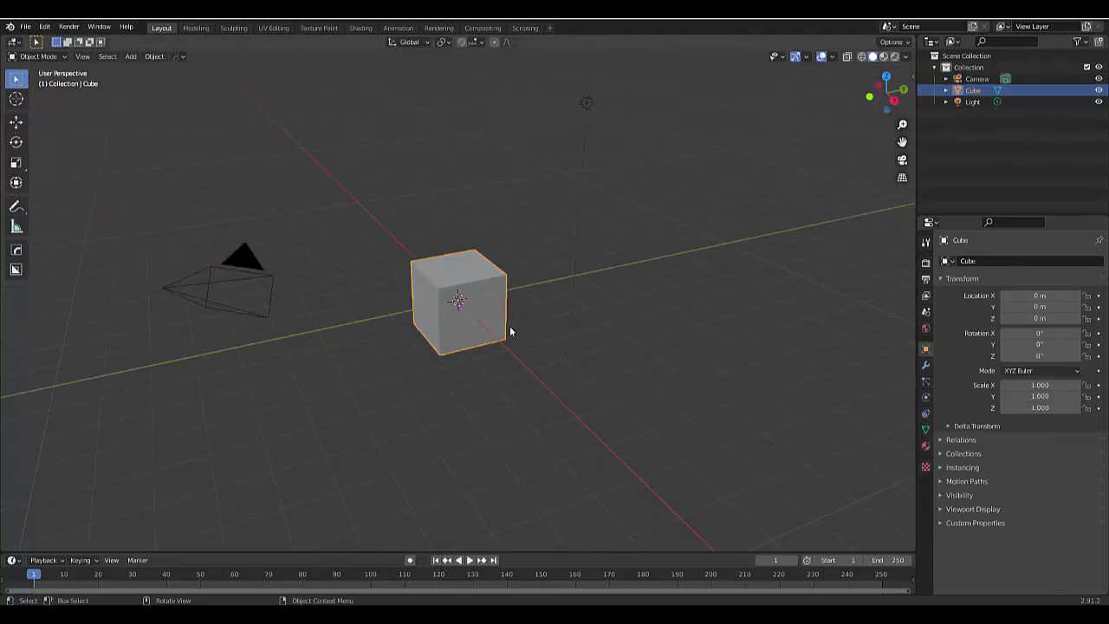
Search the add-ons in the preferences for "image" to check that Import Images as Planes is enabled.
left_click(44, 27)
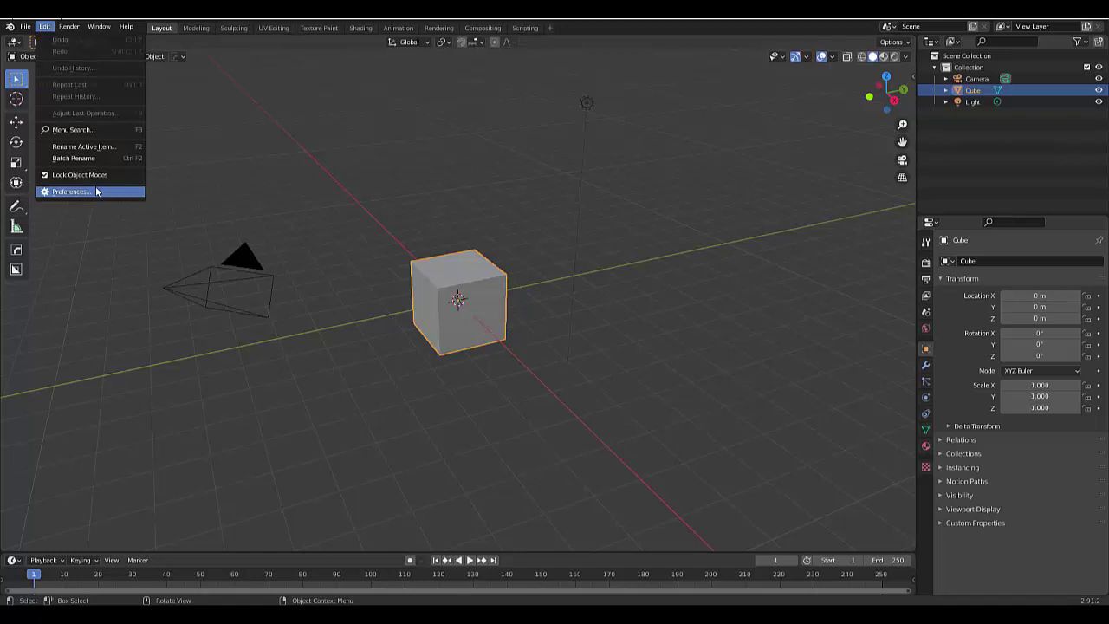
left_click(97, 192)
left_click(320, 78)
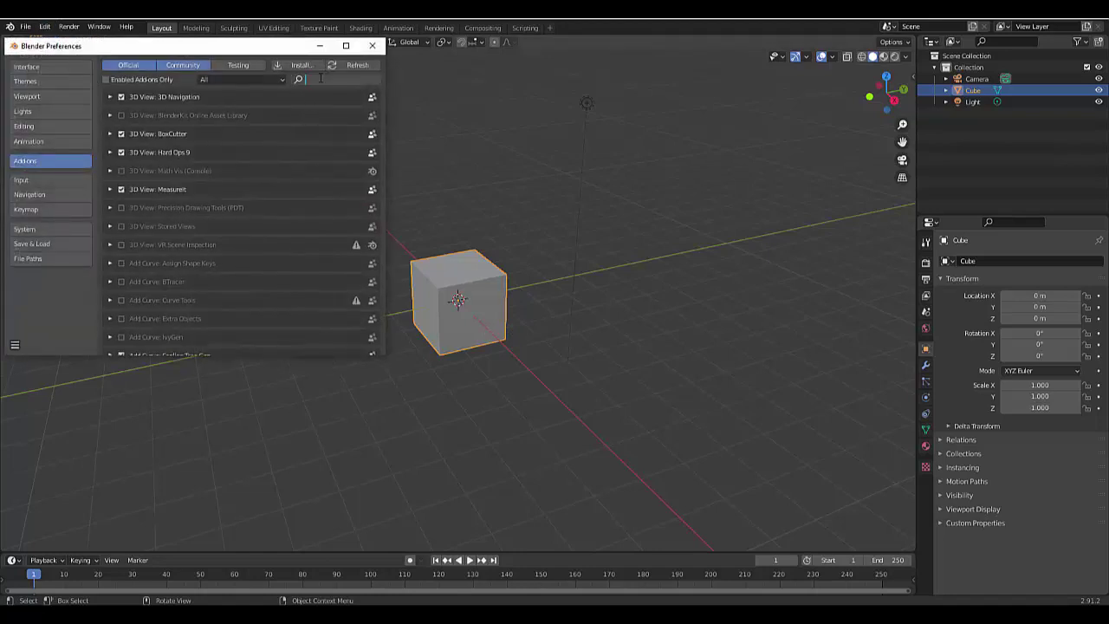
type("image")
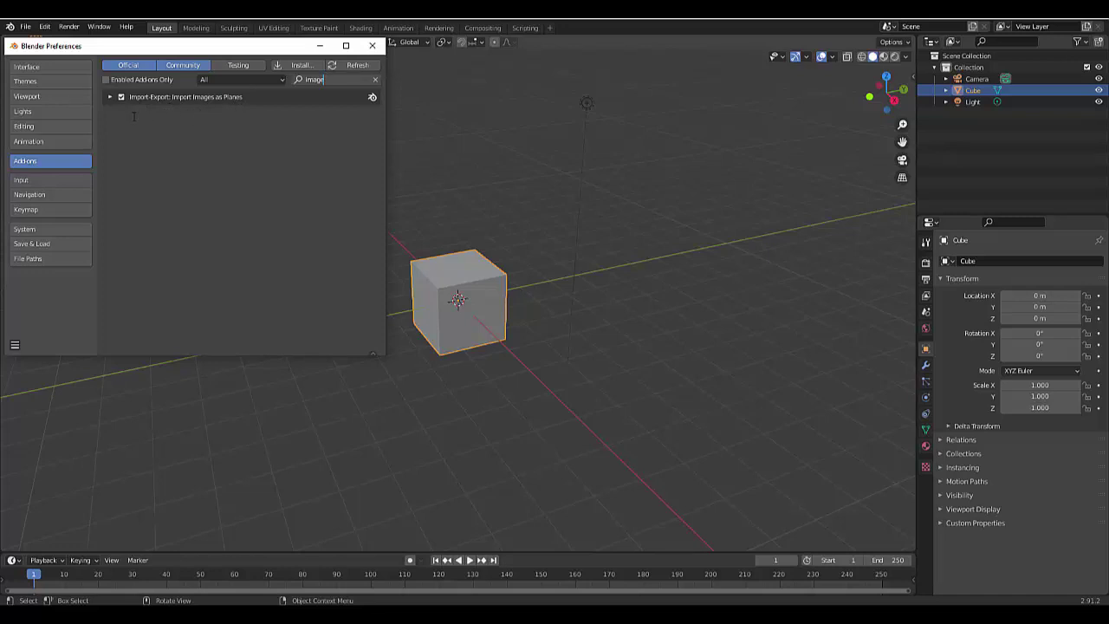
left_click(373, 45)
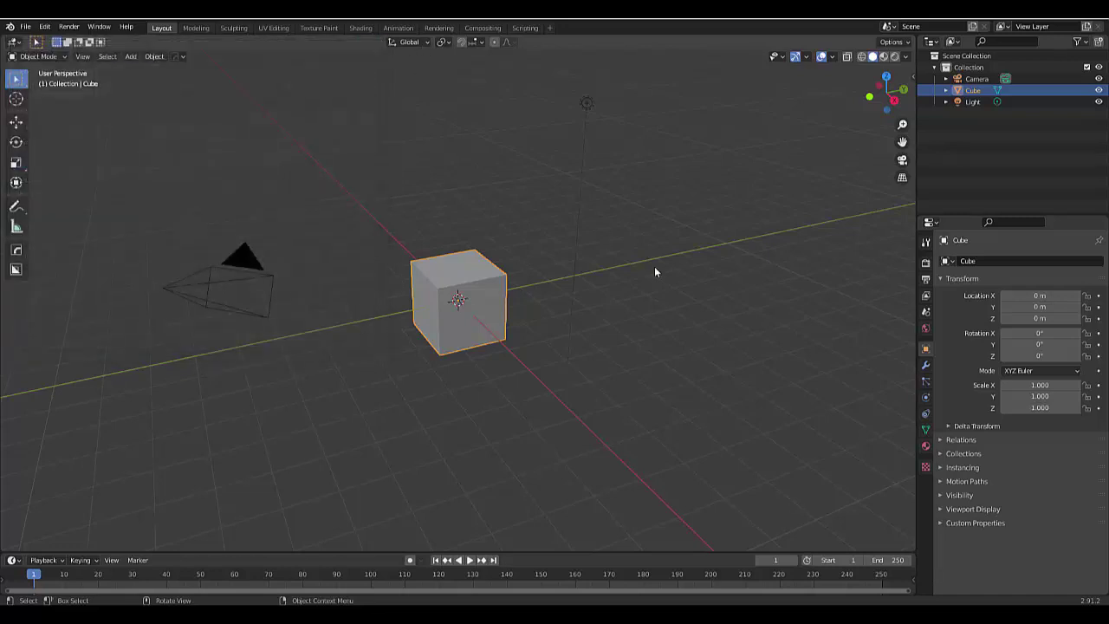
Show the transform properties sidebar in the front view and deselect the default cube.
key("KP_1")
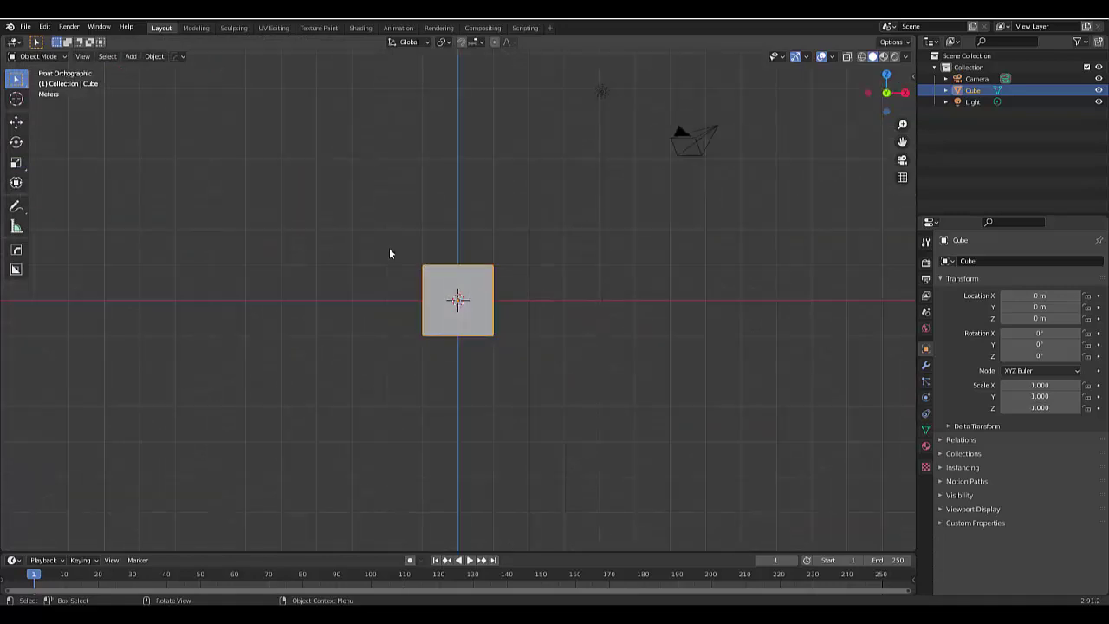
key("n")
left_click(514, 409)
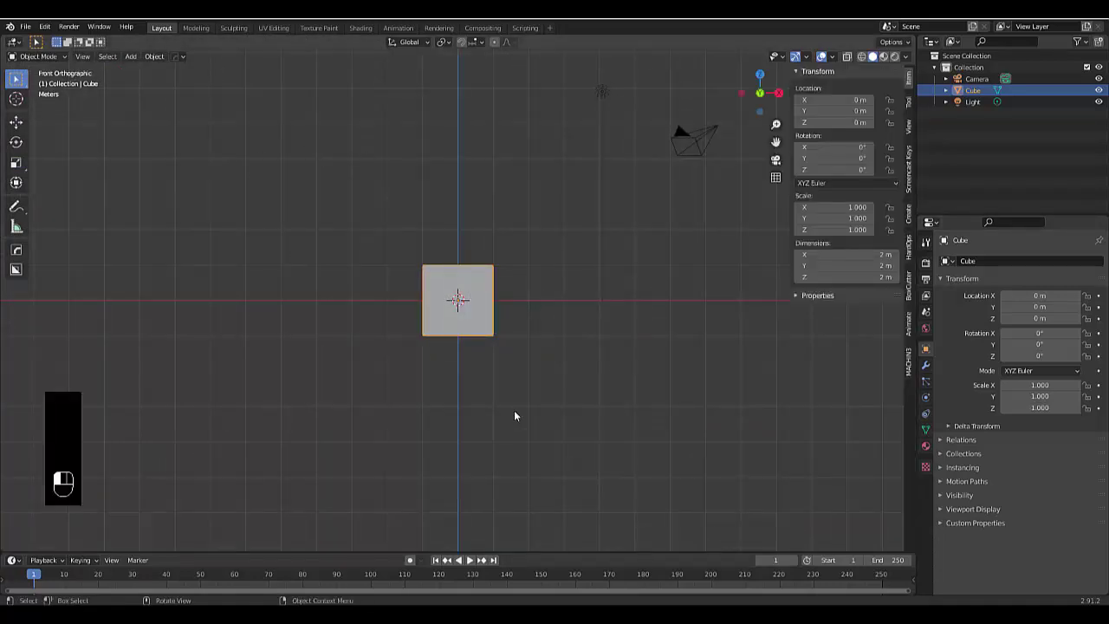
scroll(513, 410, "down", 2)
scroll(431, 352, "up", 2)
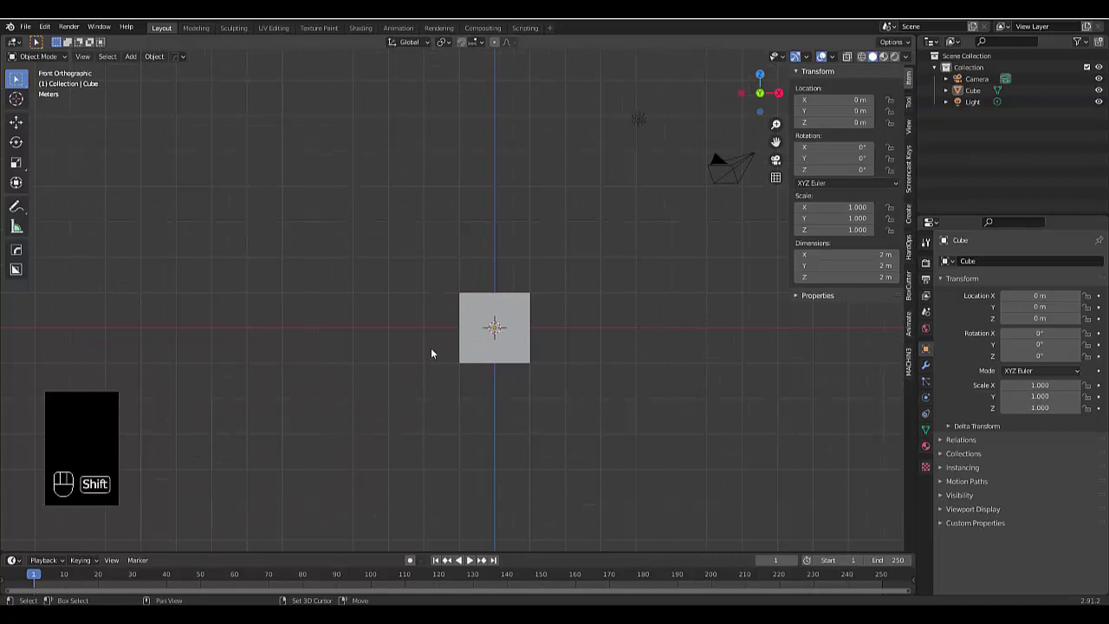
Import untitled.png from the Documents folder as an image plane.
key("shift+a")
mouse_move(426, 464)
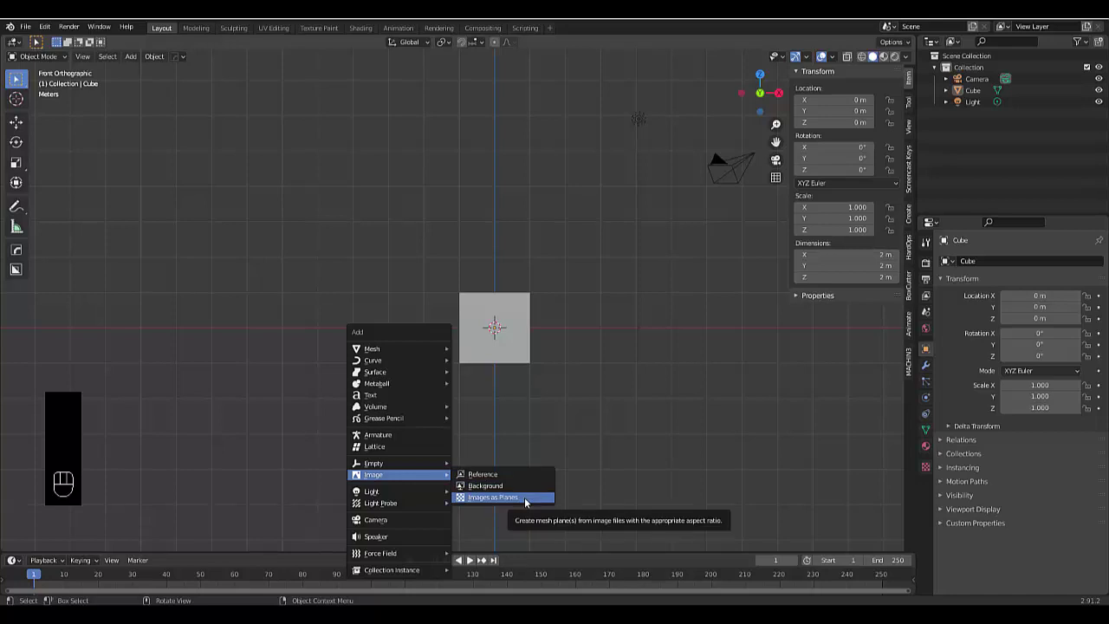
left_click(525, 497)
scroll(538, 387, "down", 3)
left_click(526, 440)
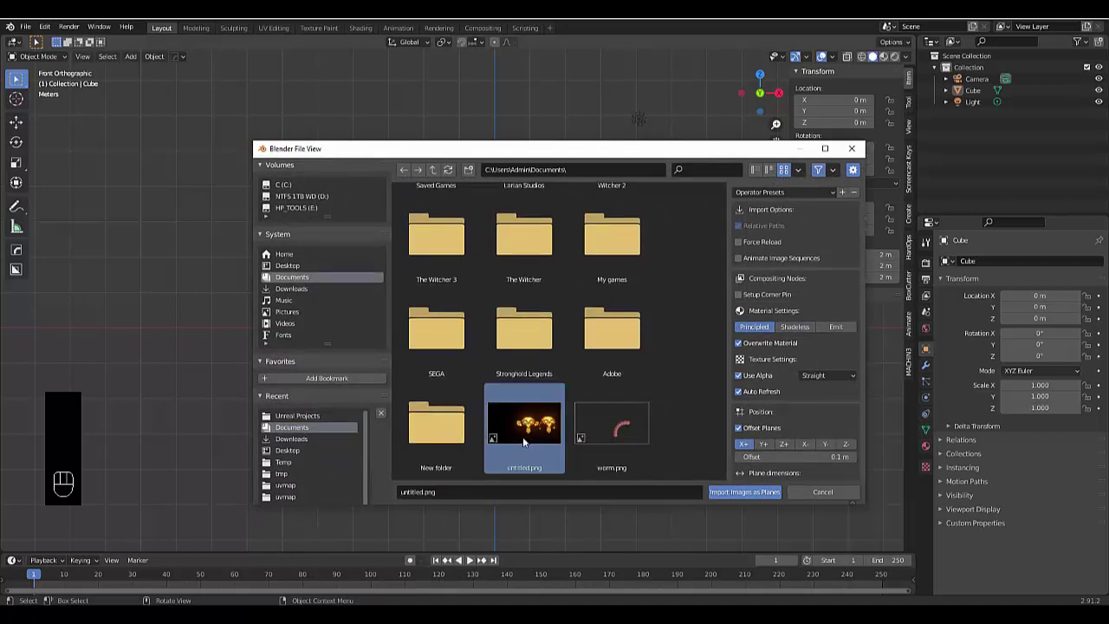
left_click(735, 492)
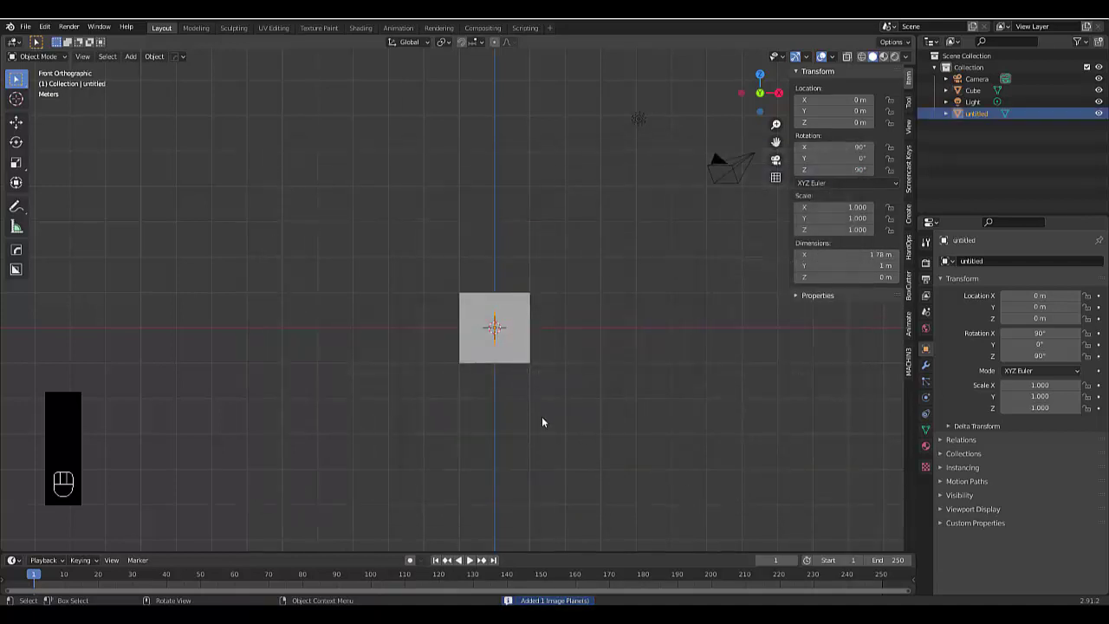
Rotate the image plane 90° about the Z axis and scale it up to about 4.56.
type("rz90")
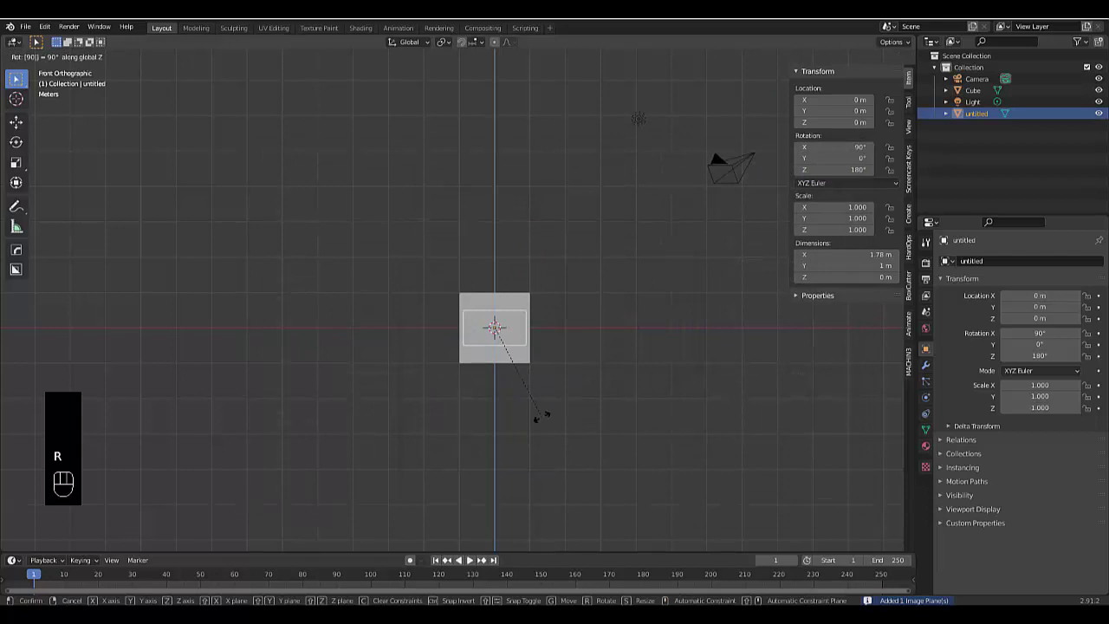
left_click(542, 416)
key("s")
left_click(636, 411)
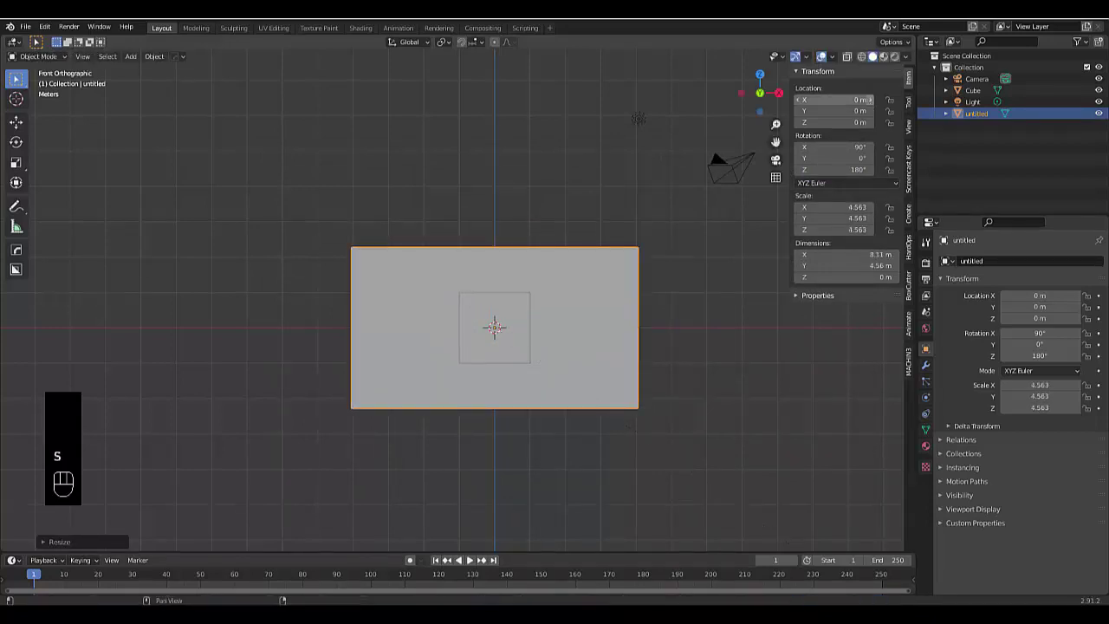
Turn on material preview shading and turn the enlarged timeline area into a Shader Editor.
left_click(887, 59)
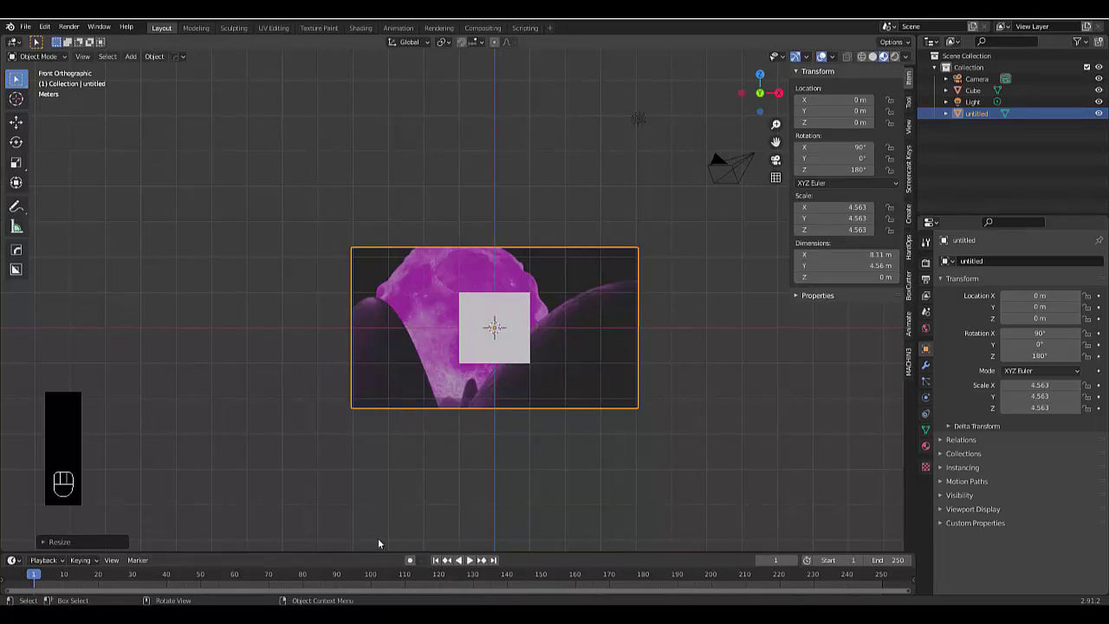
left_click_drag(358, 552, 363, 380)
left_click(12, 390)
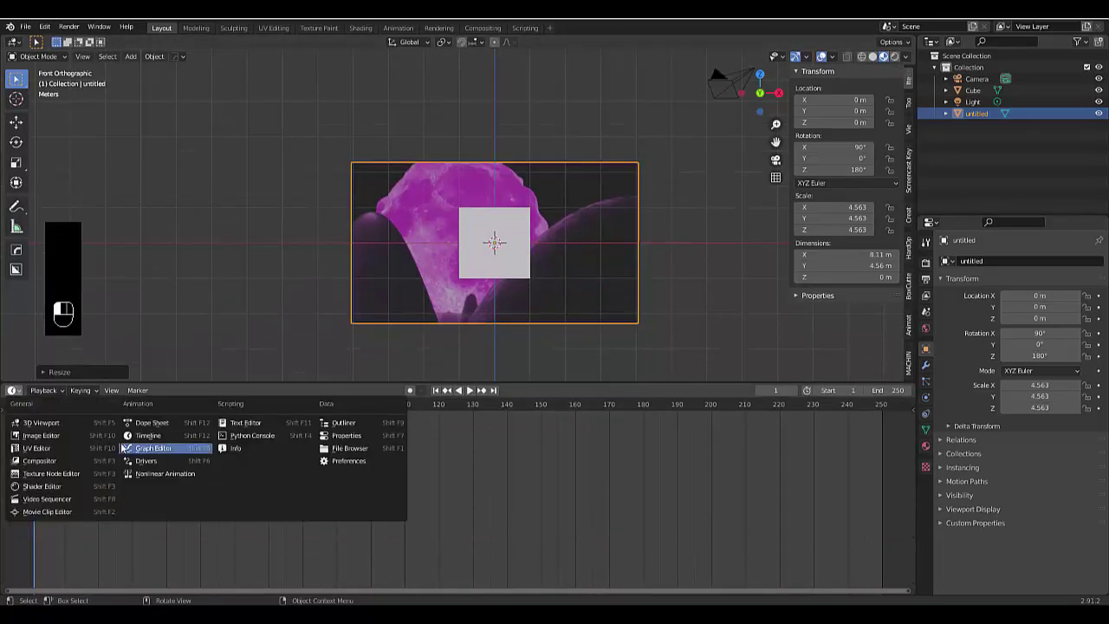
left_click(43, 487)
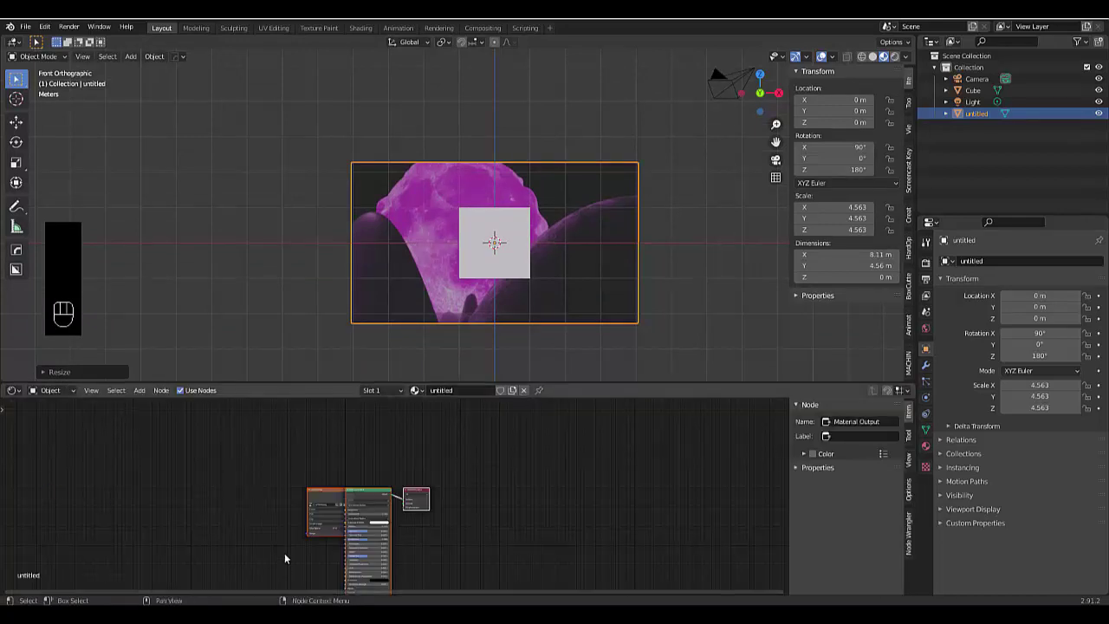
Replace the image in the plane's Image Texture node with snowman.png from the Unreal Projects folder.
scroll(285, 532, "up", 3)
left_click(335, 447)
left_click_drag(335, 447, 237, 445)
scroll(299, 468, "up", 5)
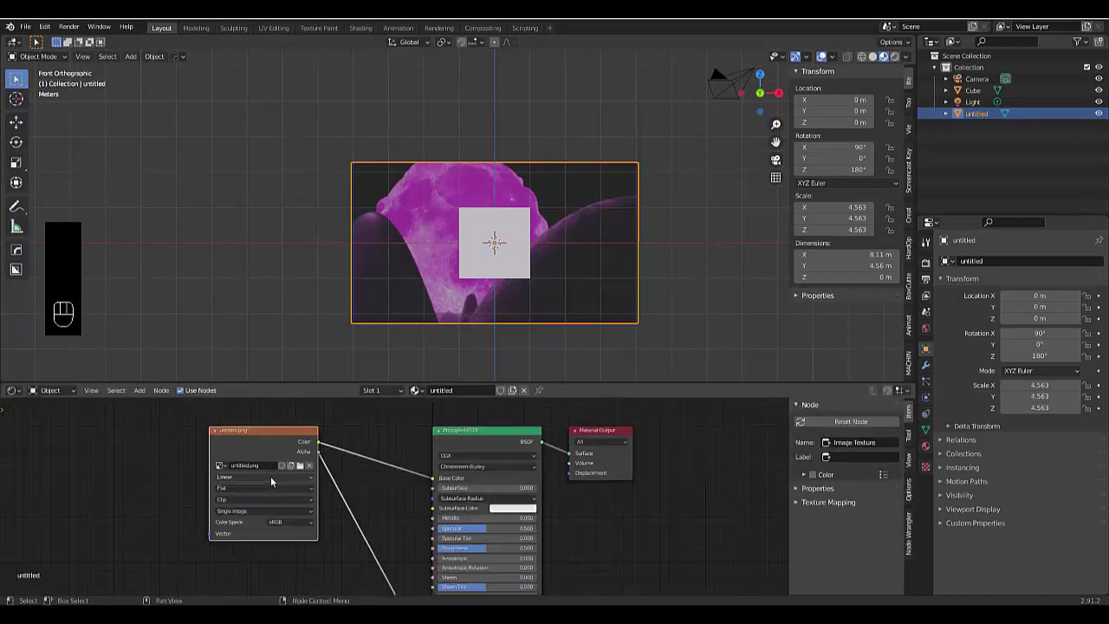
left_click(334, 452)
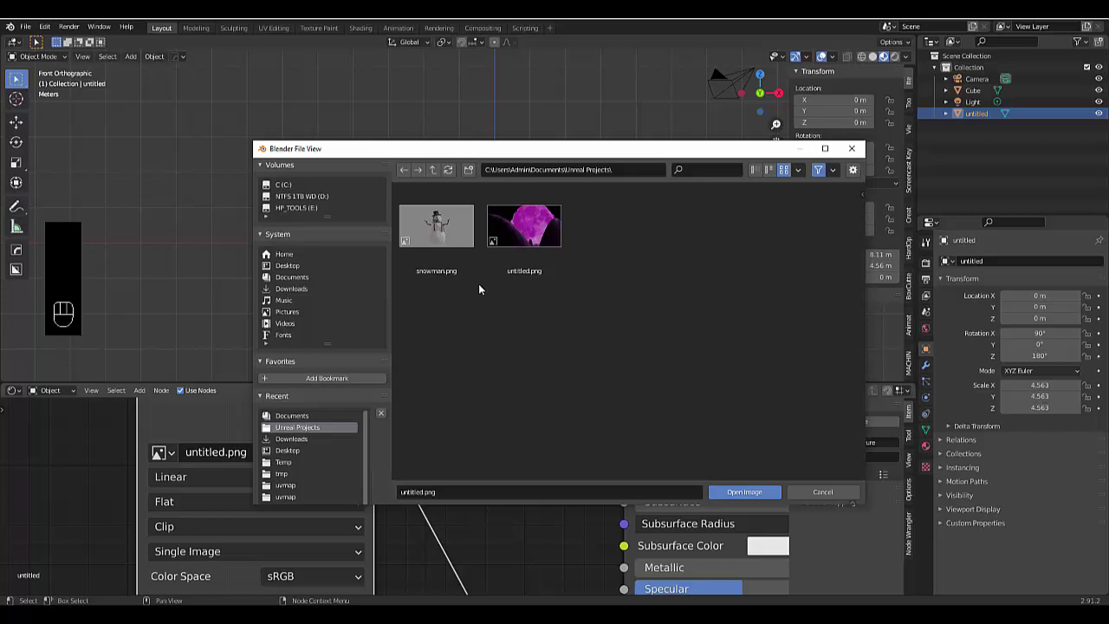
left_click(435, 227)
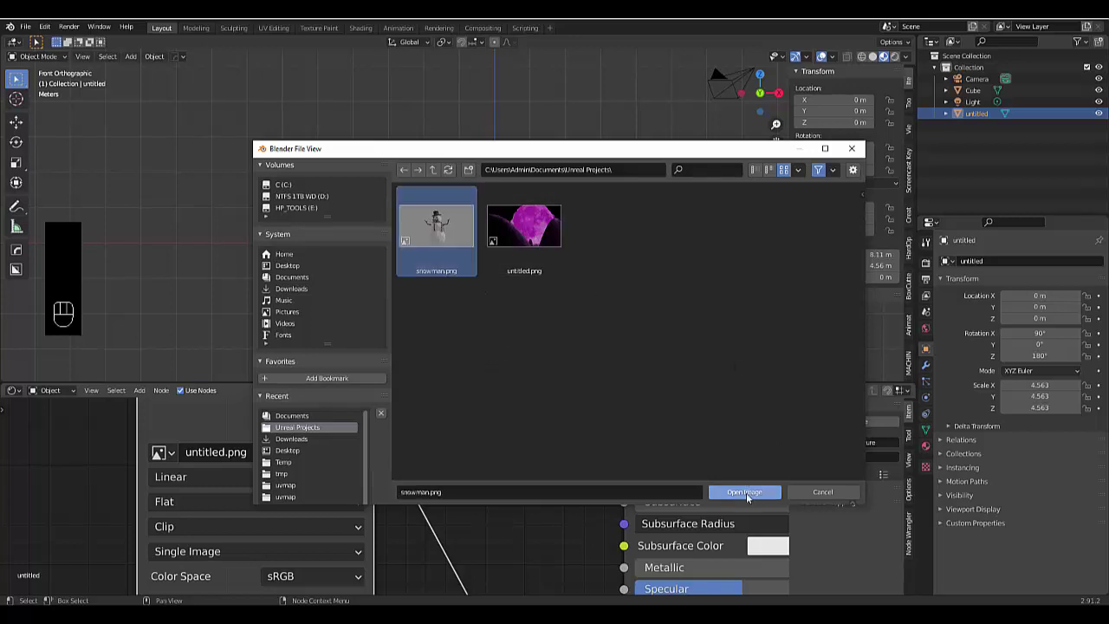
left_click(746, 492)
scroll(516, 233, "up", 2)
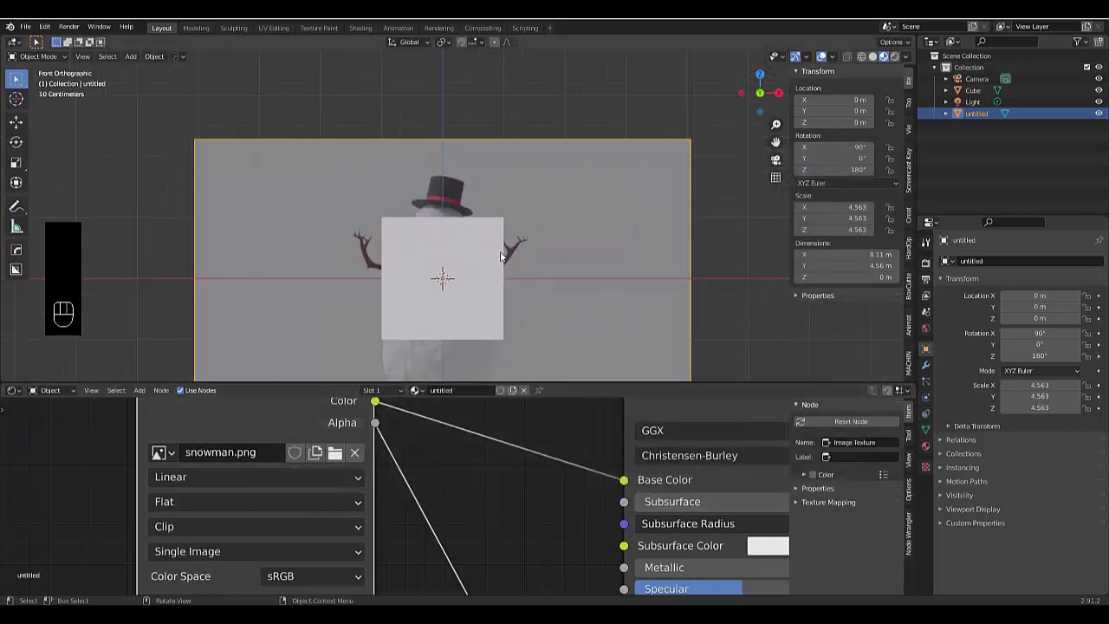
Delete the snowman image plane from the scene.
scroll(500, 263, "down", 5)
middle_click_drag(472, 303, 514, 259)
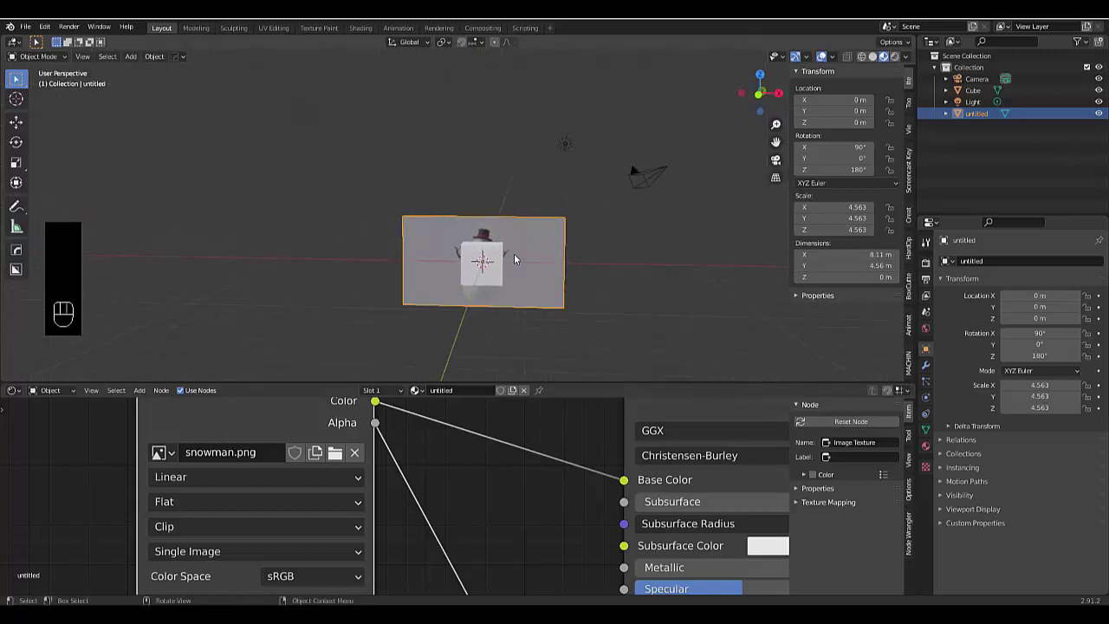
key("x")
left_click(514, 253)
Add a mesh plane and rotate it 90° about the X axis so it stands upright.
key("shift+a")
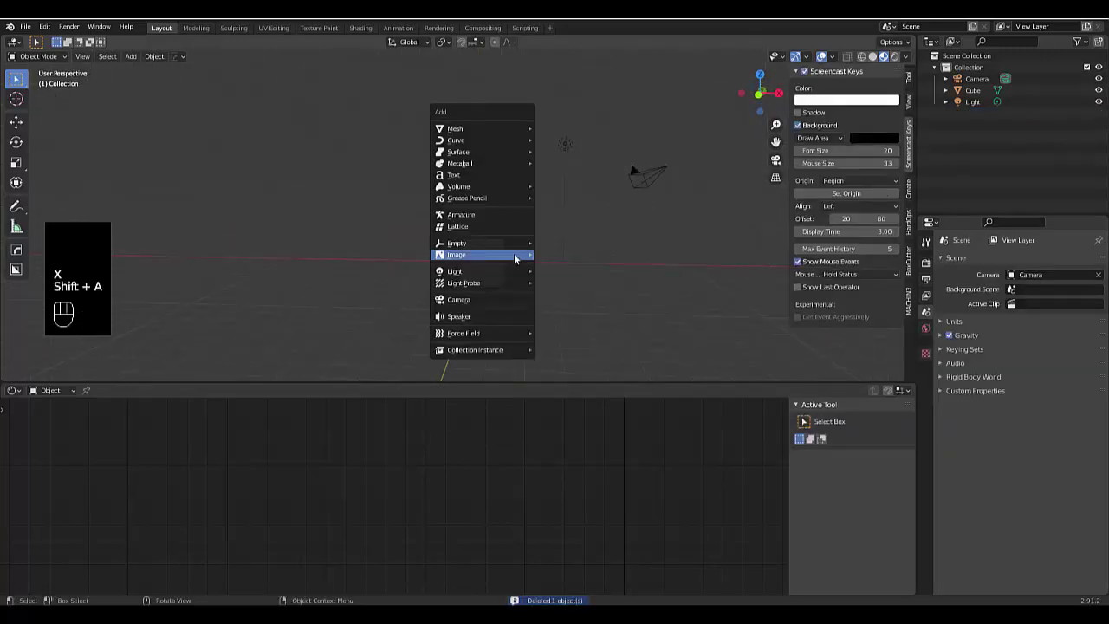
mouse_move(475, 131)
left_click(557, 130)
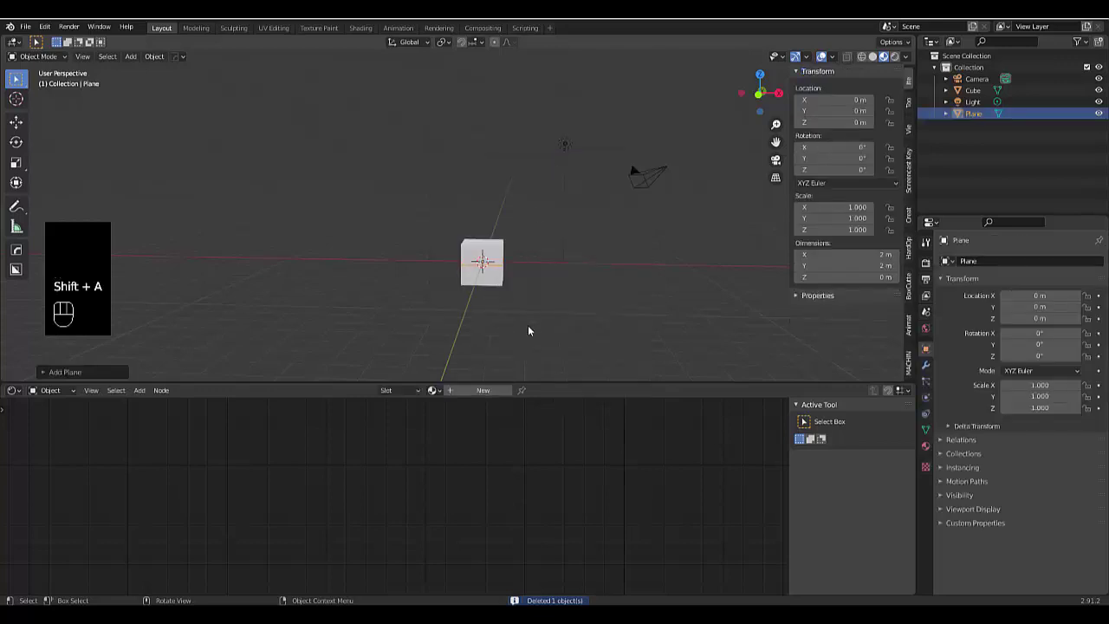
key("r")
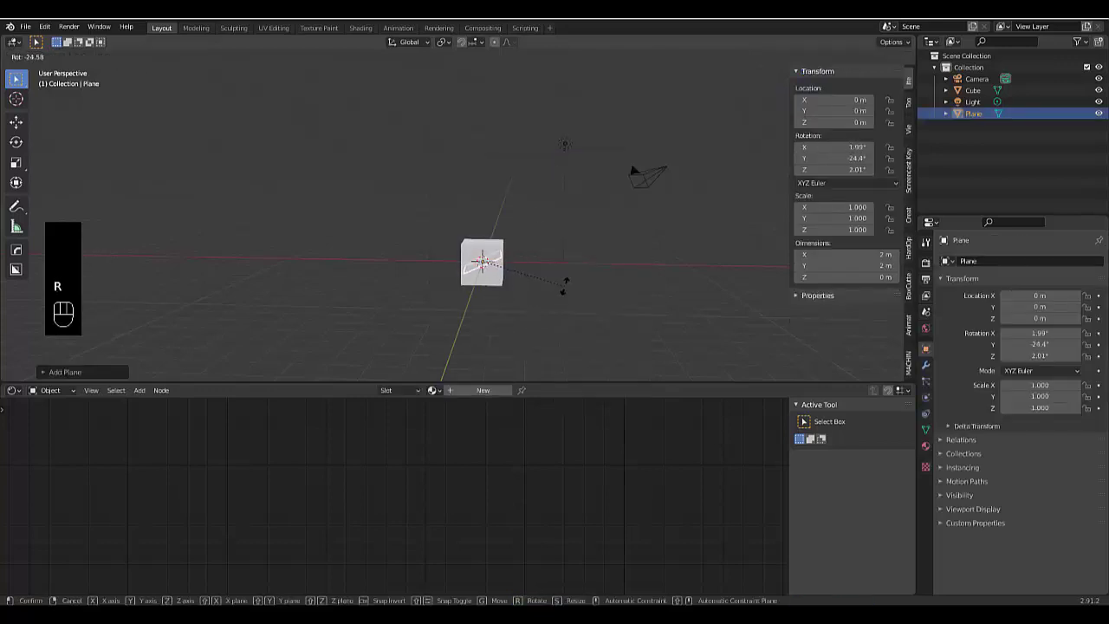
key("x")
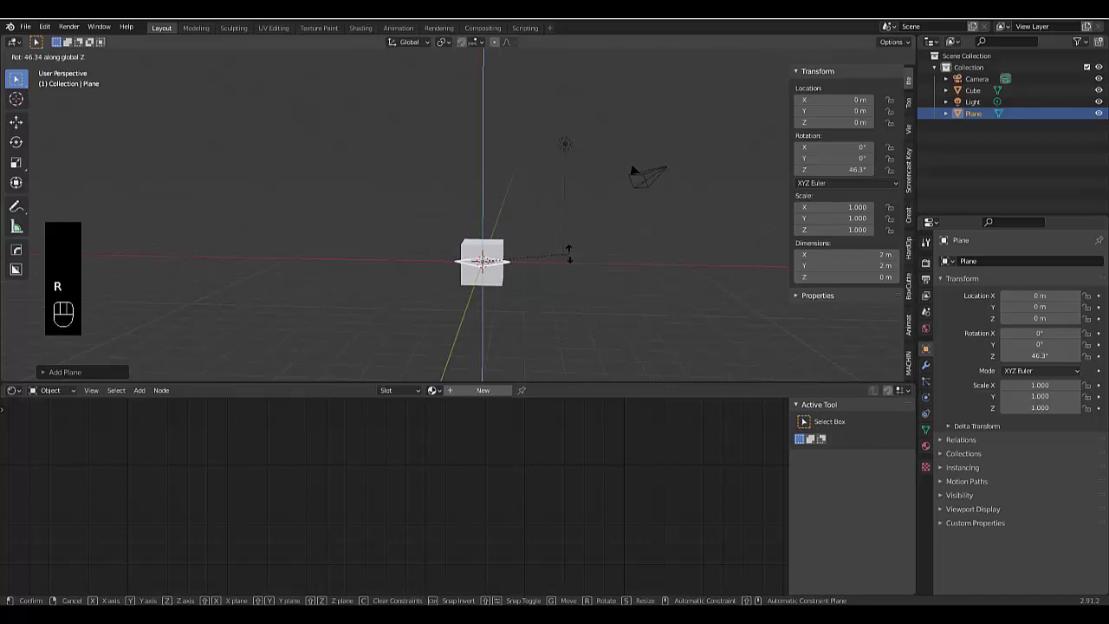
type("90")
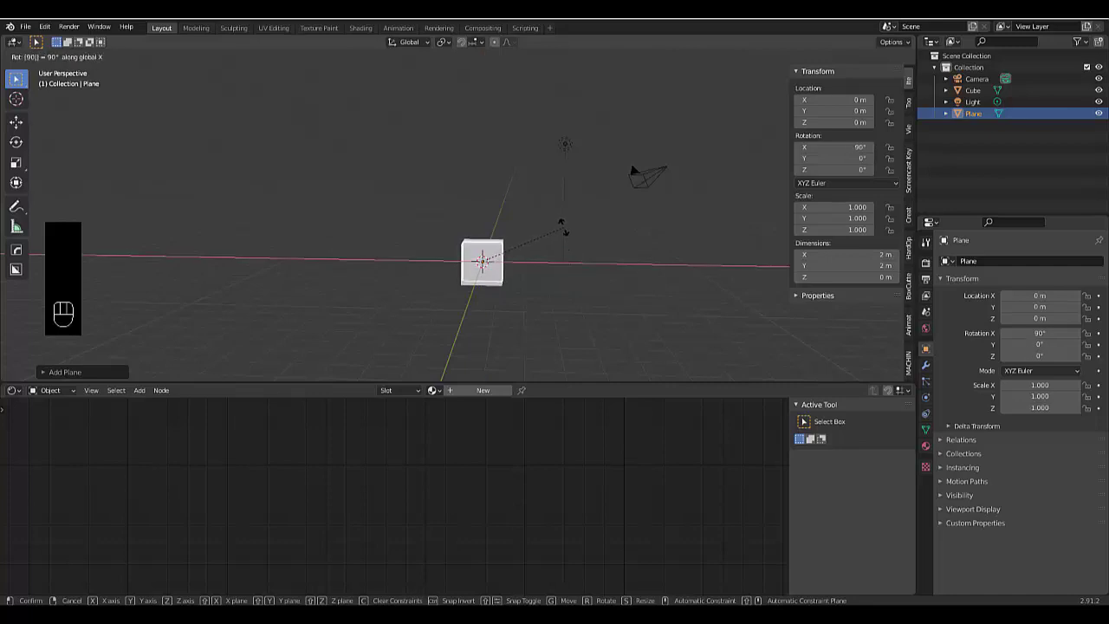
key("Return")
Scale the plane uniformly to about 2.66, and widen it with global Z locked to about 10.4 m by 5.32 m.
key("s")
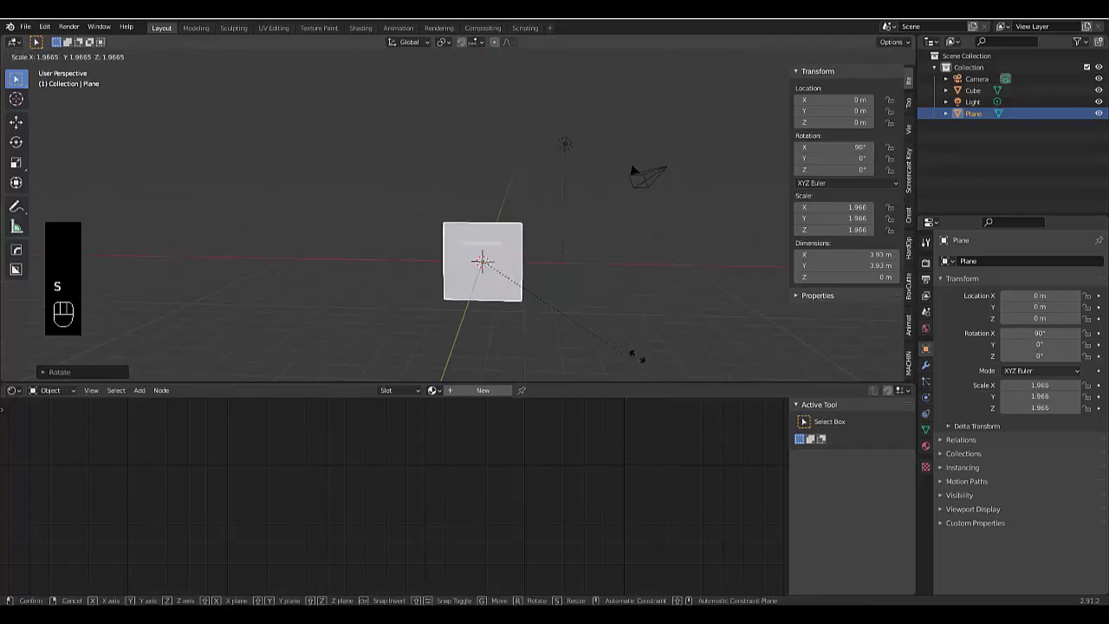
left_click(680, 374)
key("s")
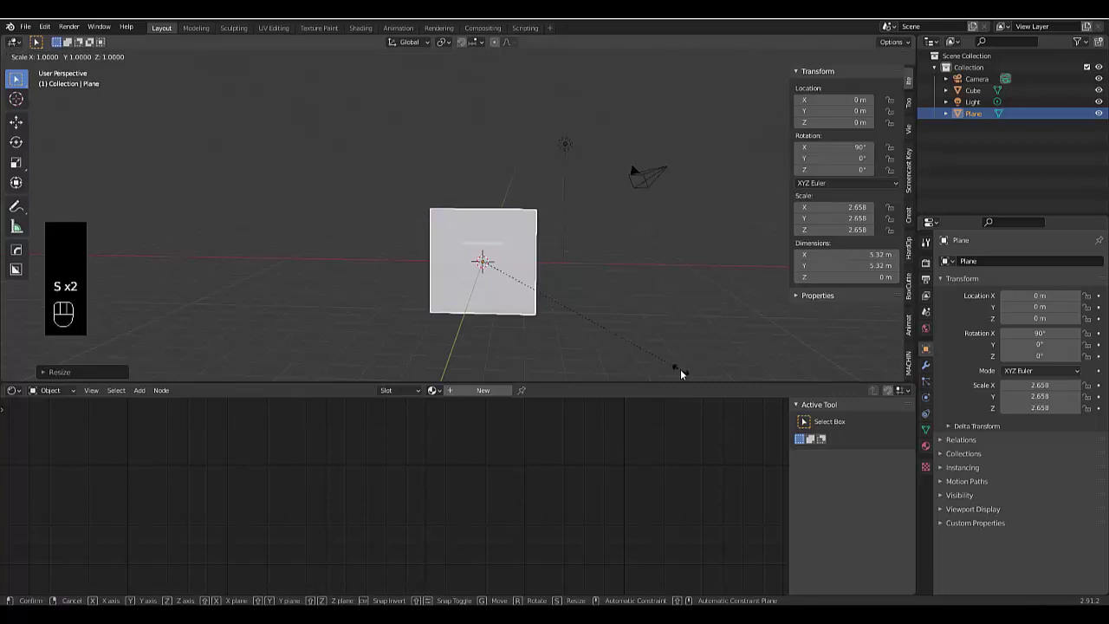
key("shift+z")
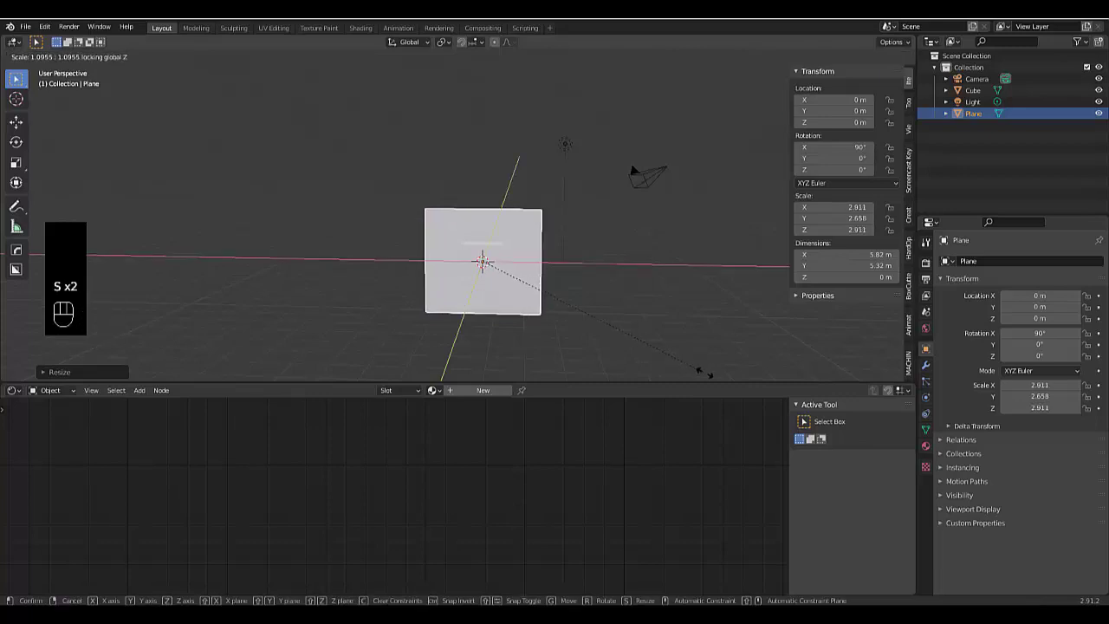
left_click(695, 101)
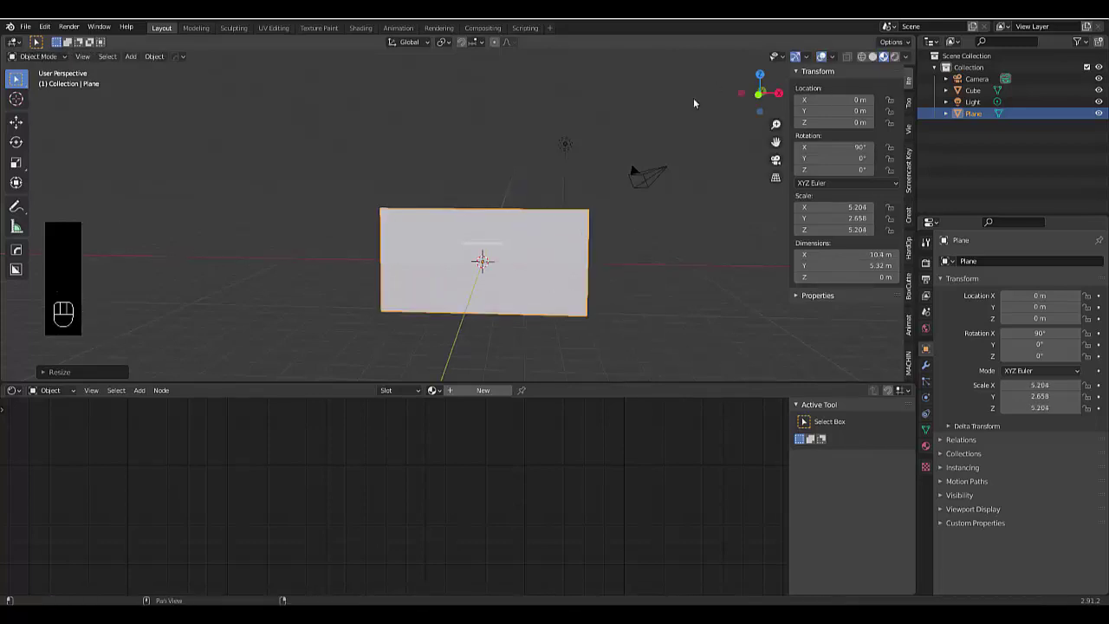
middle_click_drag(447, 245, 543, 228)
key("KP_1")
scroll(506, 312, "up", 2)
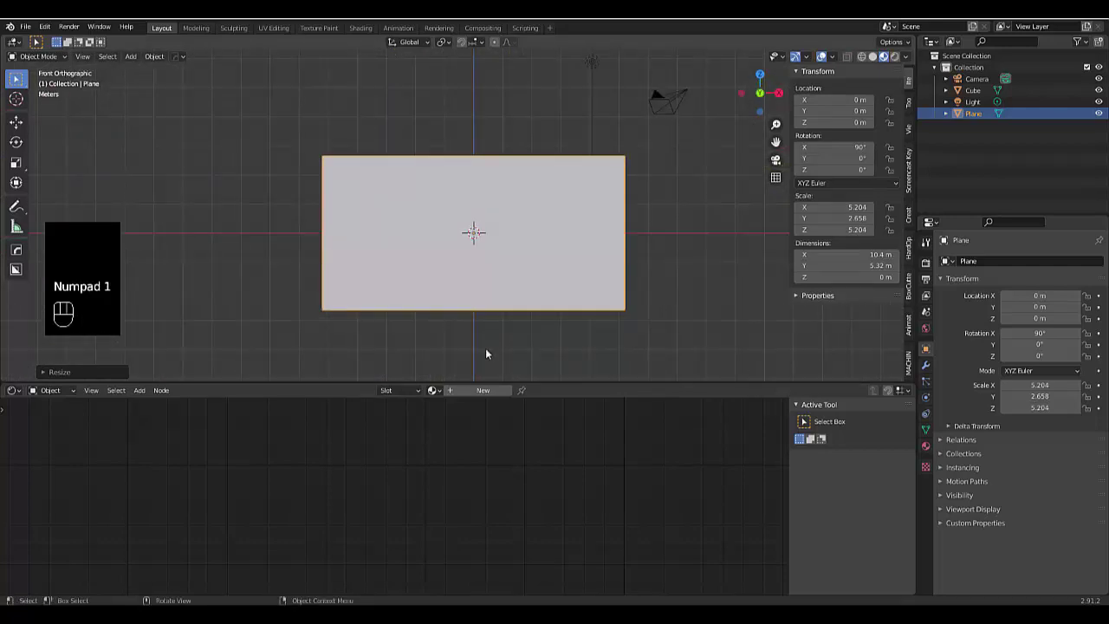
Create a new material for the plane and connect an Image Texture node to its Base Color.
left_click(478, 391)
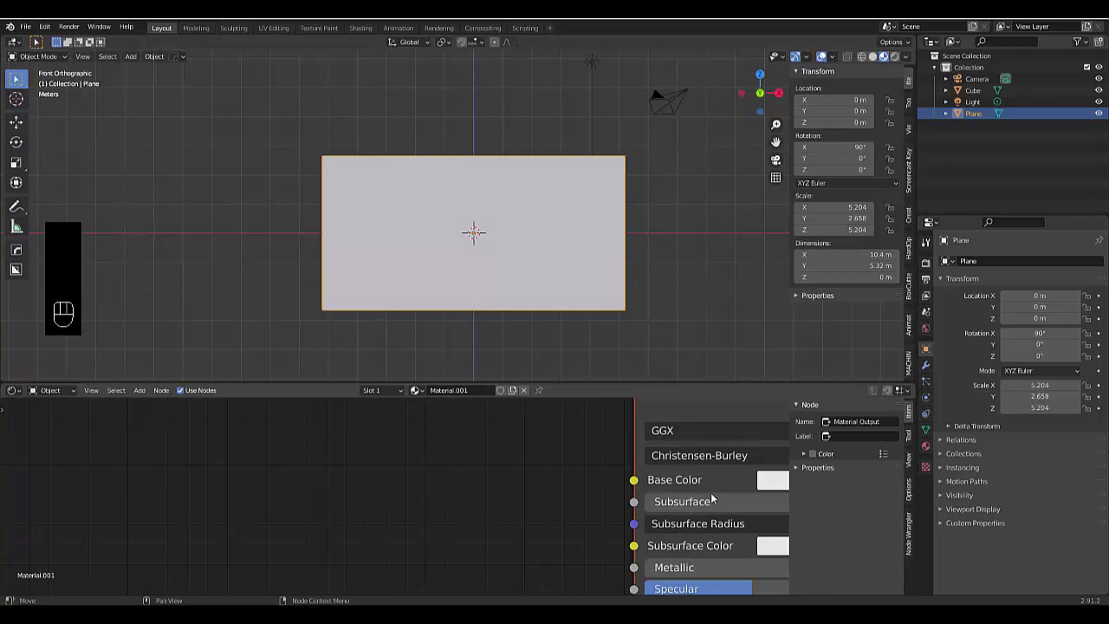
scroll(540, 485, "down", 6)
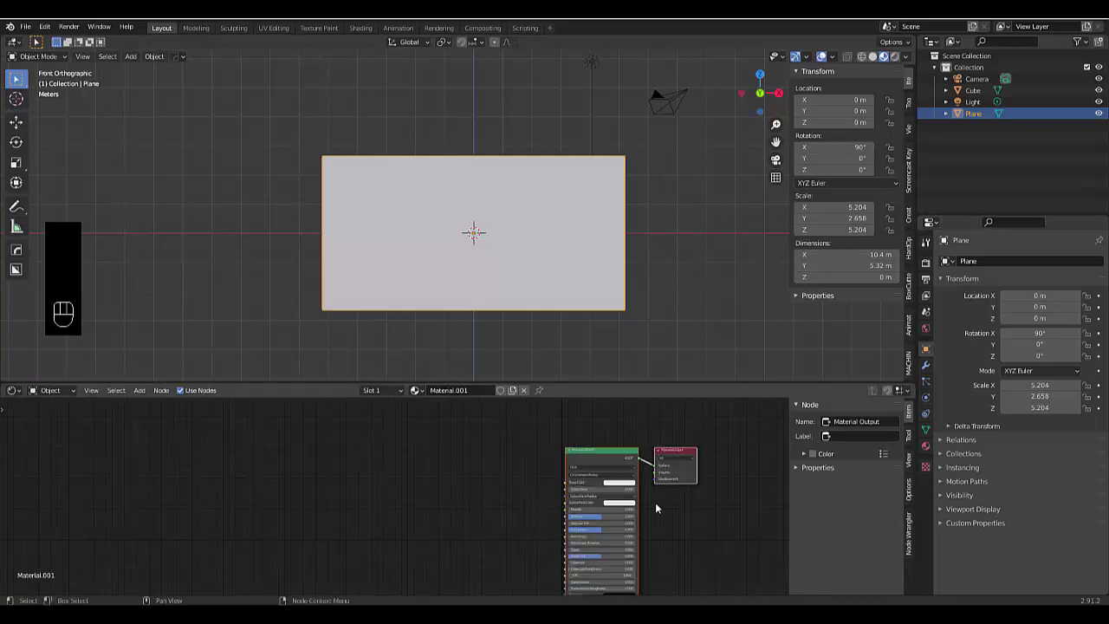
left_click(925, 446)
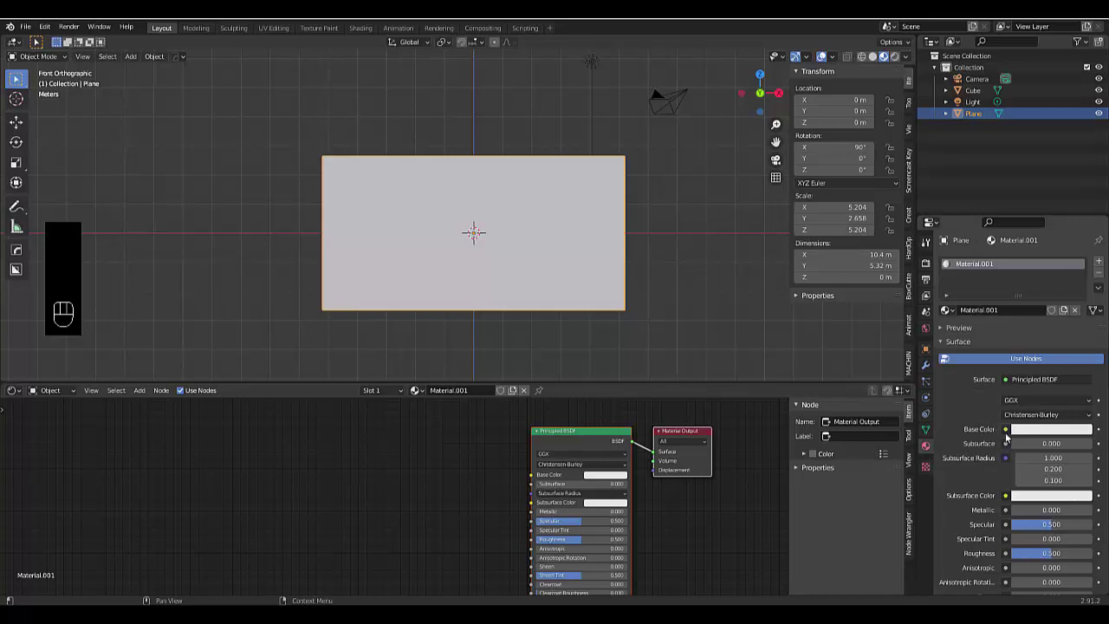
left_click(1006, 430)
left_click(774, 508)
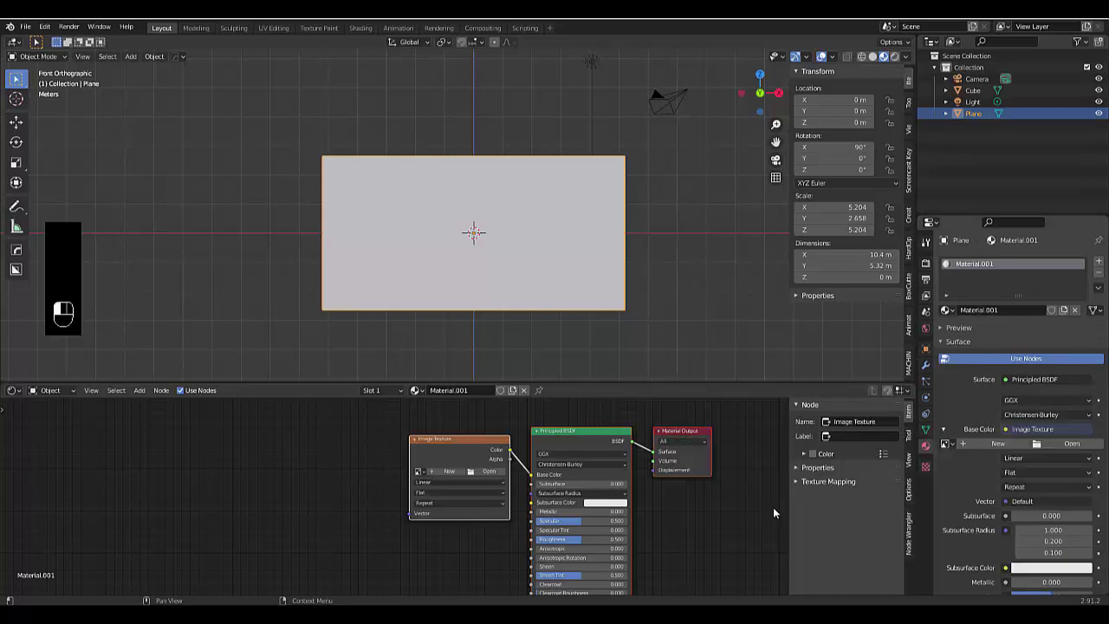
Load the video 0001-0100 (2).mkv from the Downloads folder into the plane's Image Texture node.
left_click(490, 471)
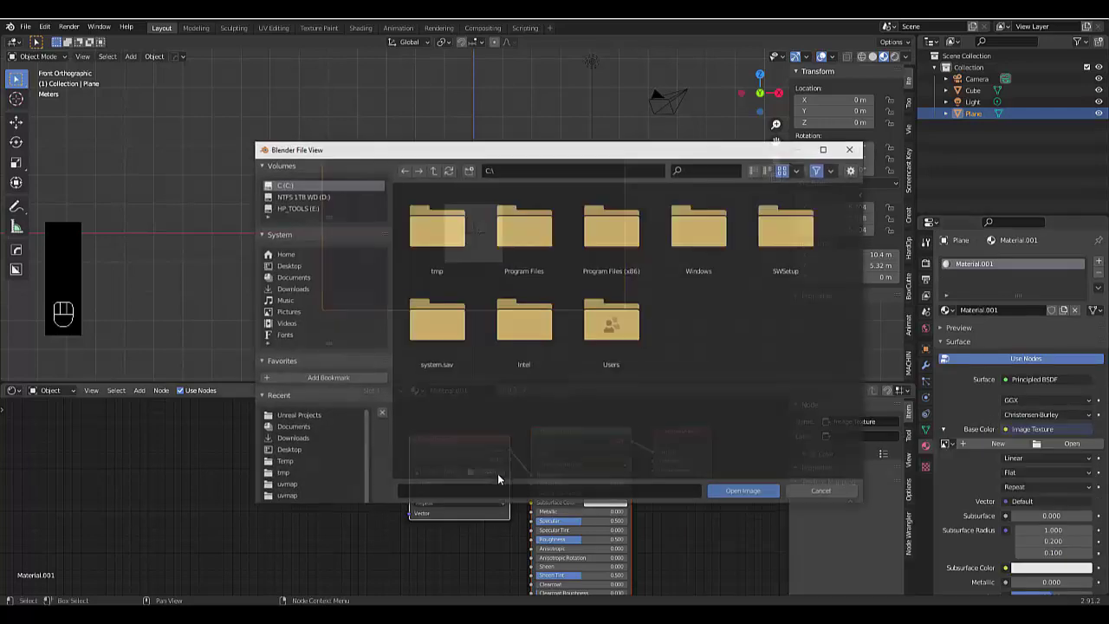
left_click(290, 290)
scroll(548, 390, "down", 1)
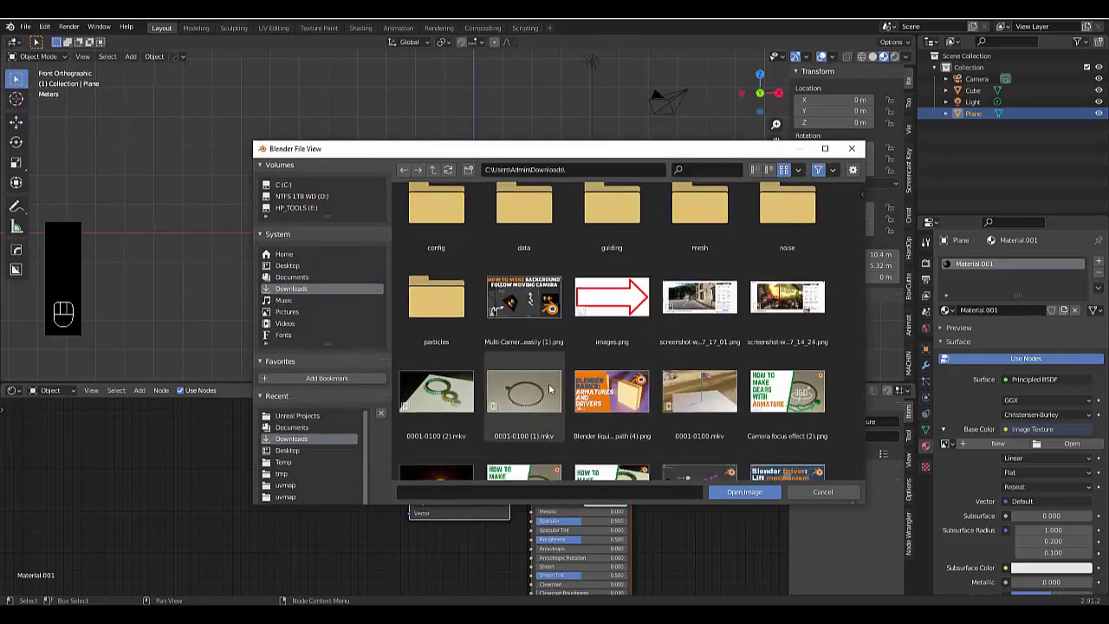
left_click(436, 391)
left_click(744, 492)
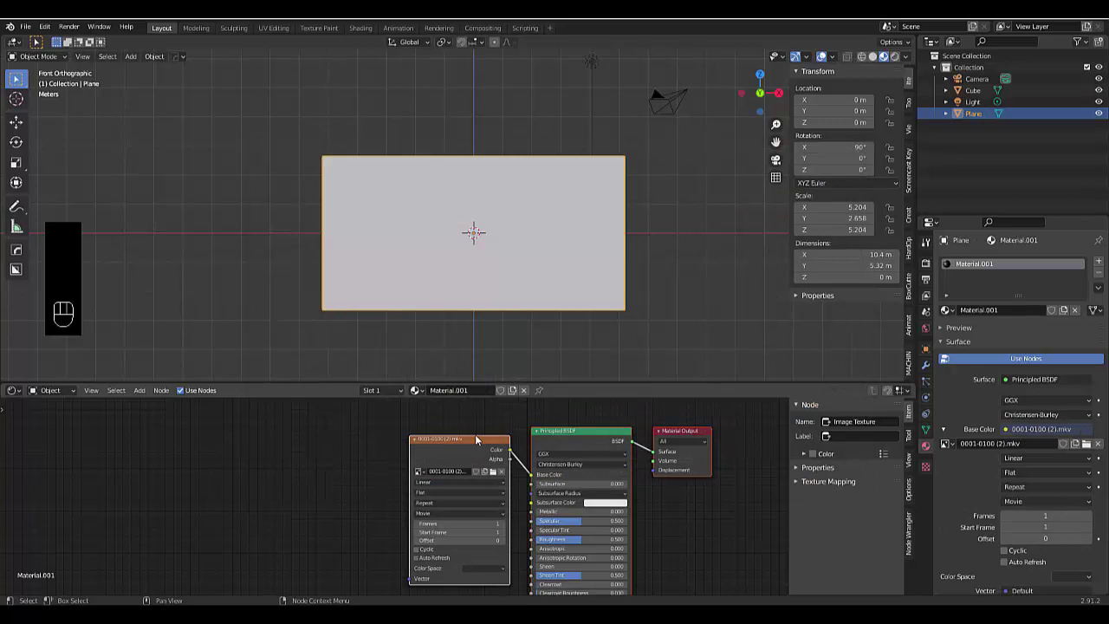
scroll(488, 254, "up", 5)
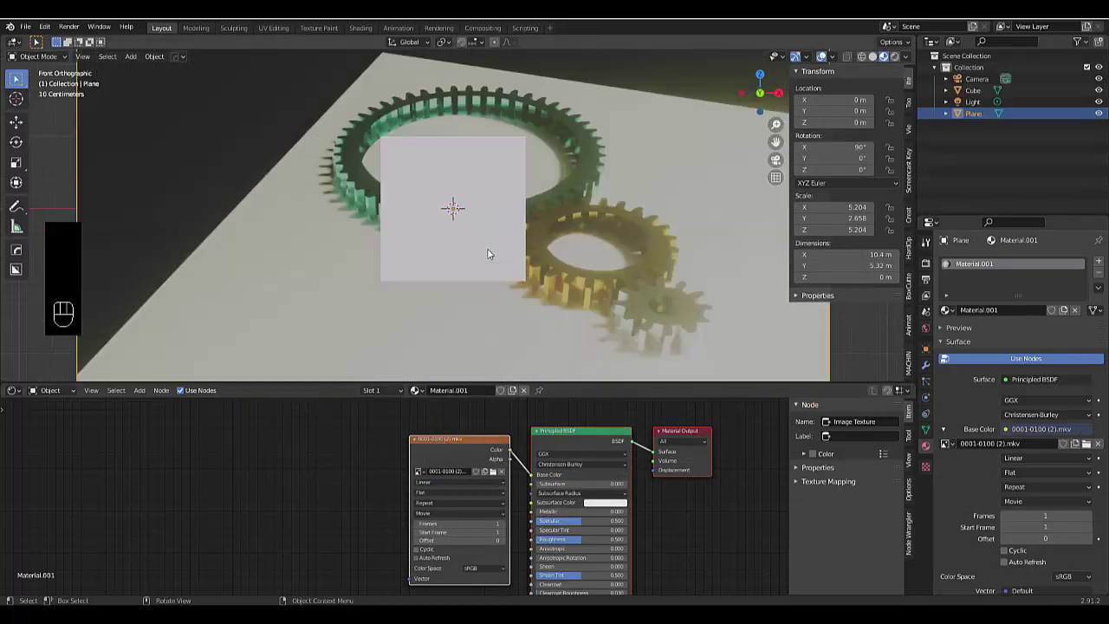
scroll(488, 253, "down", 5)
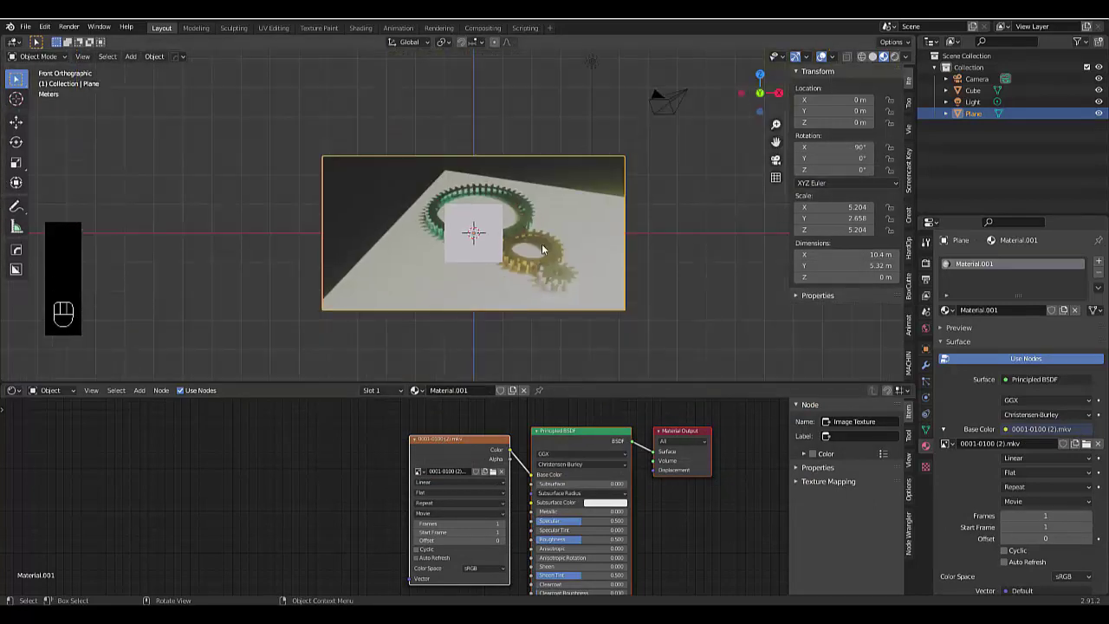
scroll(539, 253, "down", 2)
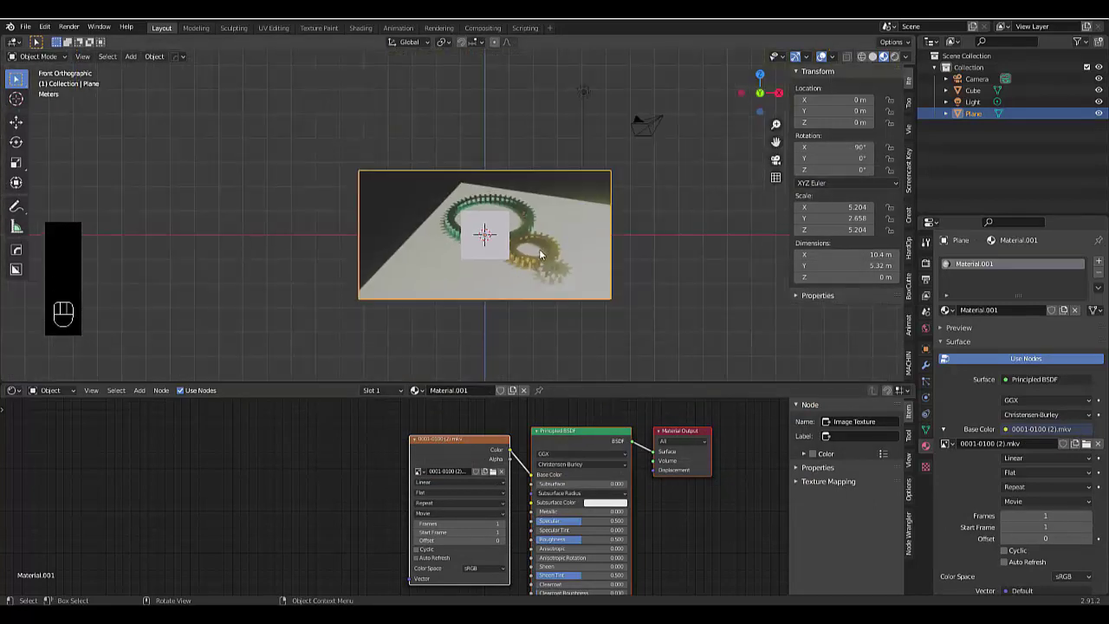
Replace the video in the plane's Image Texture node with untitled.png from the Documents folder.
left_click(492, 472)
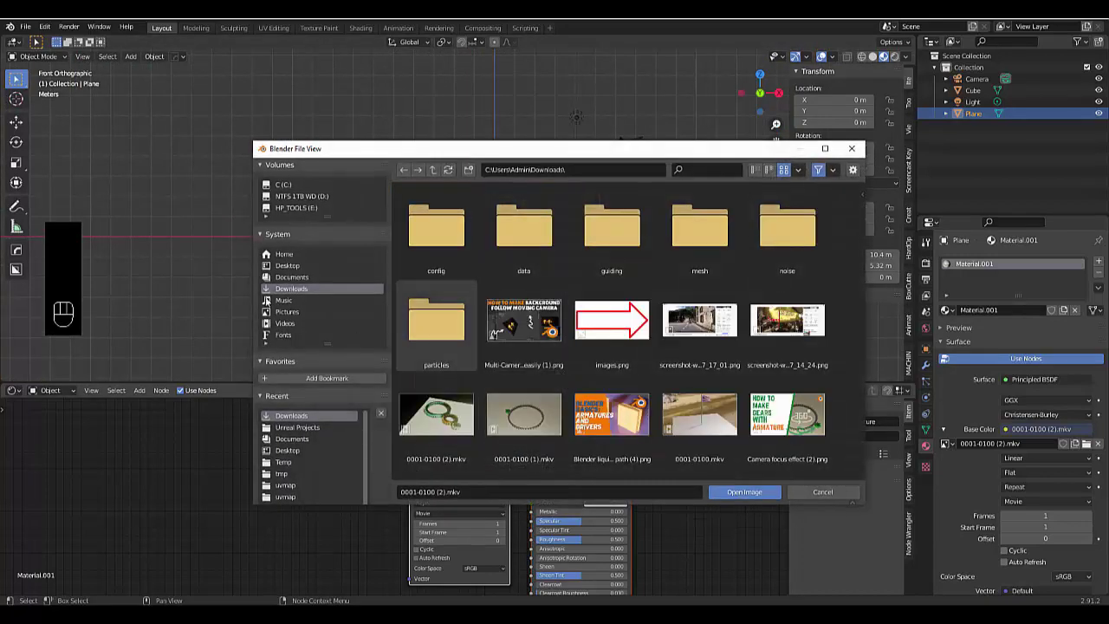
left_click(287, 277)
left_click(699, 416)
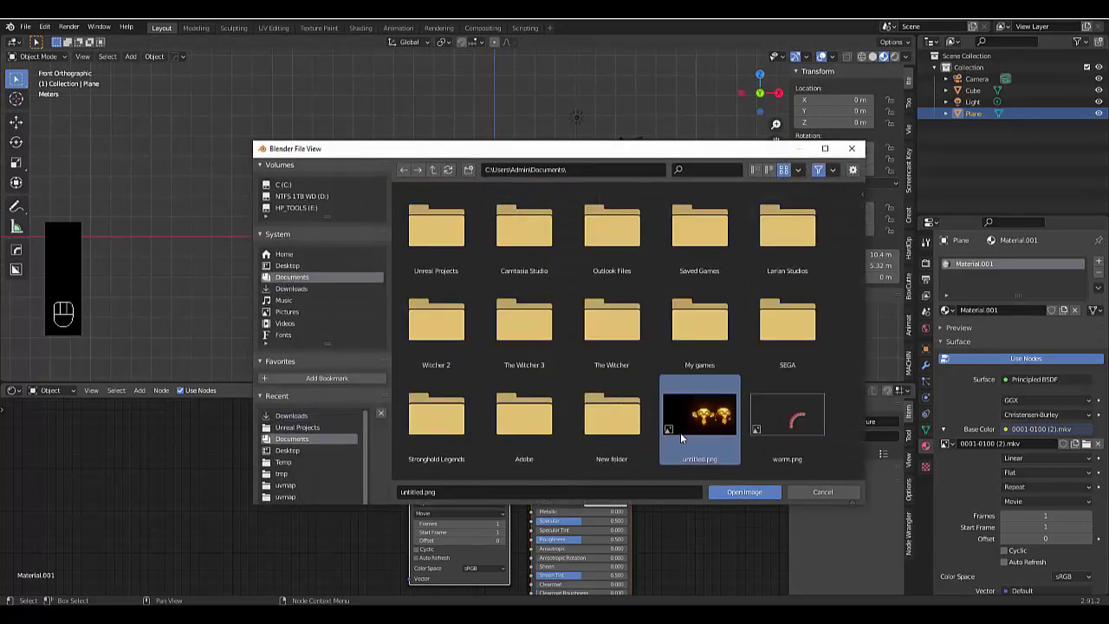
left_click(754, 494)
scroll(468, 243, "up", 3)
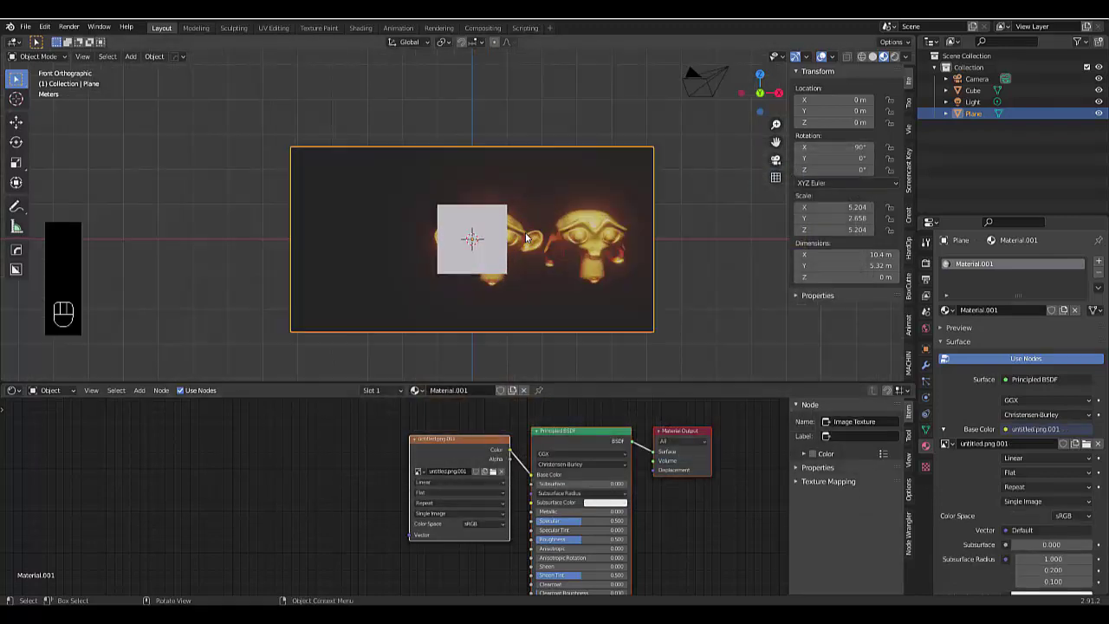
Move the cube along the global Y axis to about -7.81 m, clear of the image plane.
middle_click_drag(407, 243, 523, 267)
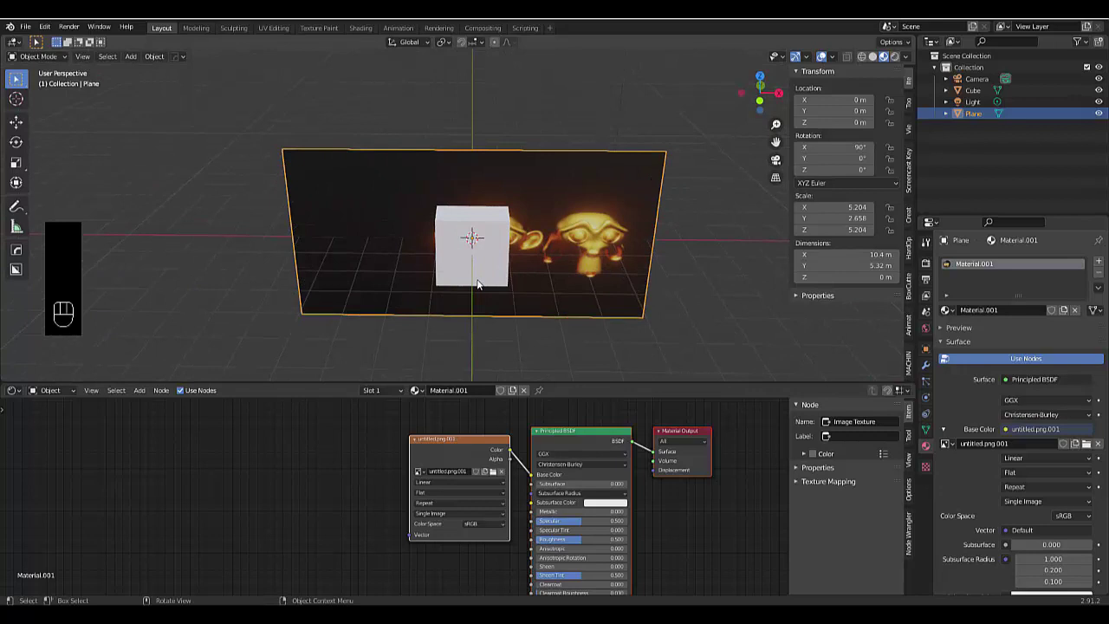
middle_click_drag(477, 227, 523, 293)
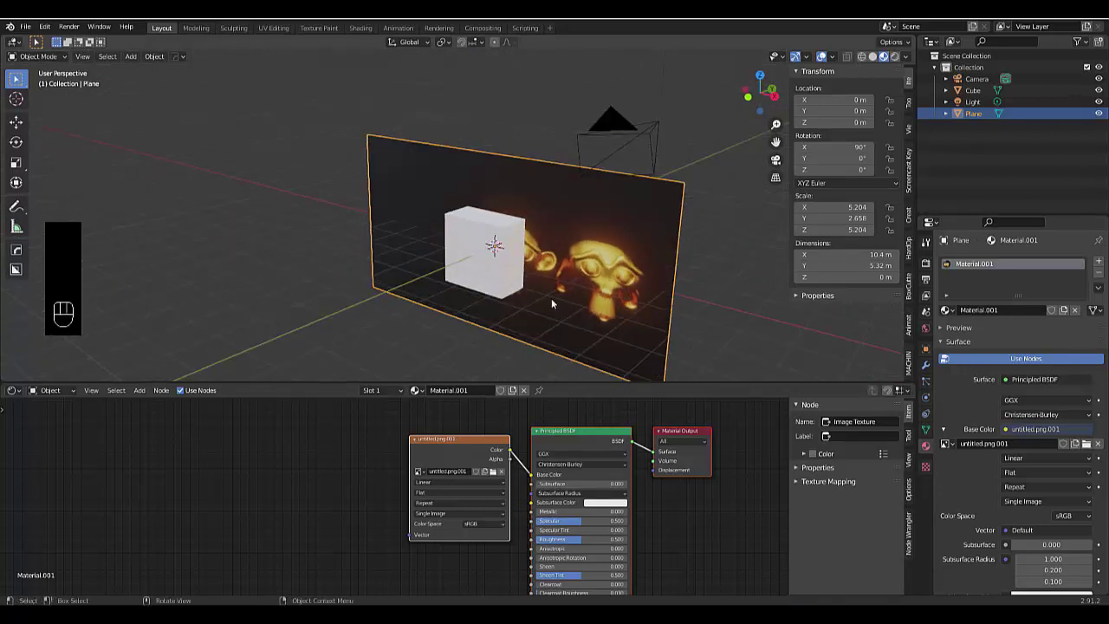
left_click(477, 256)
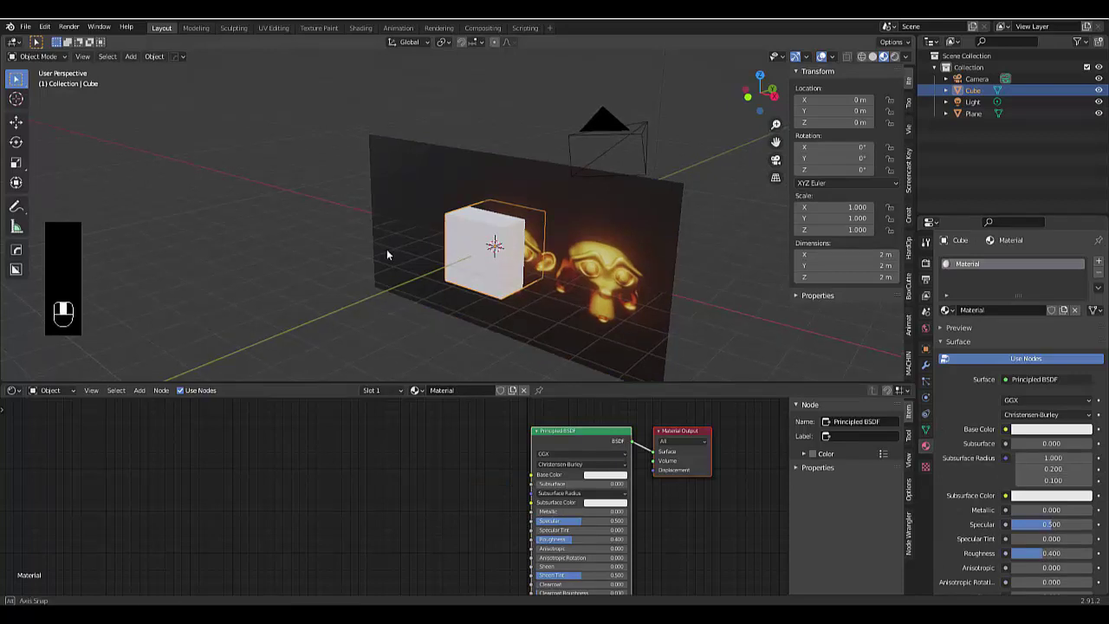
middle_click_drag(386, 249, 407, 258)
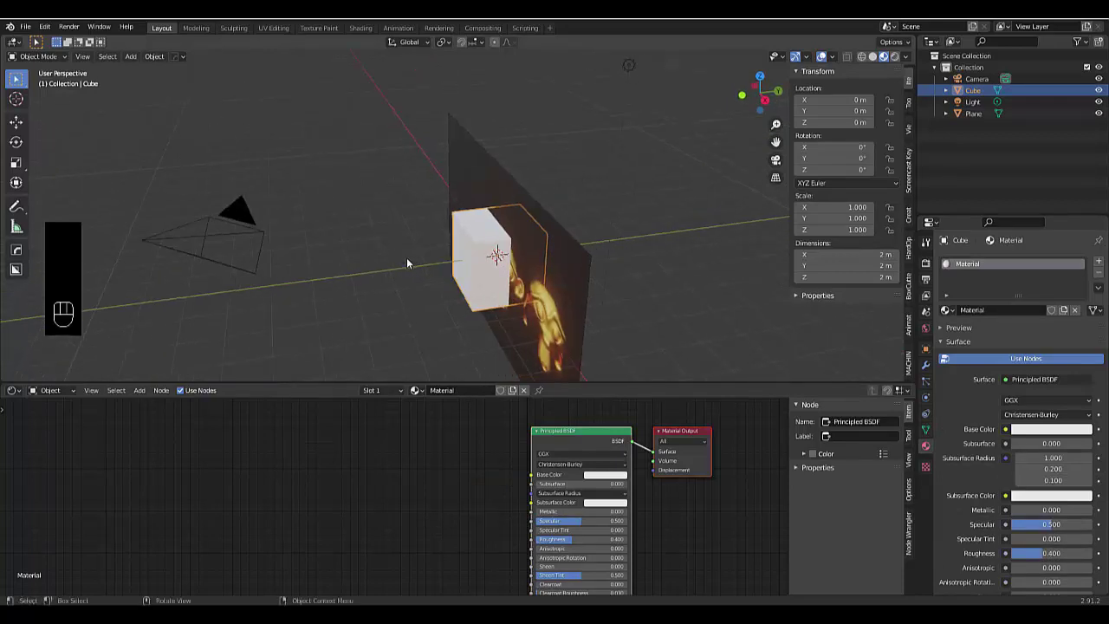
key("g")
key("y")
left_click(103, 295)
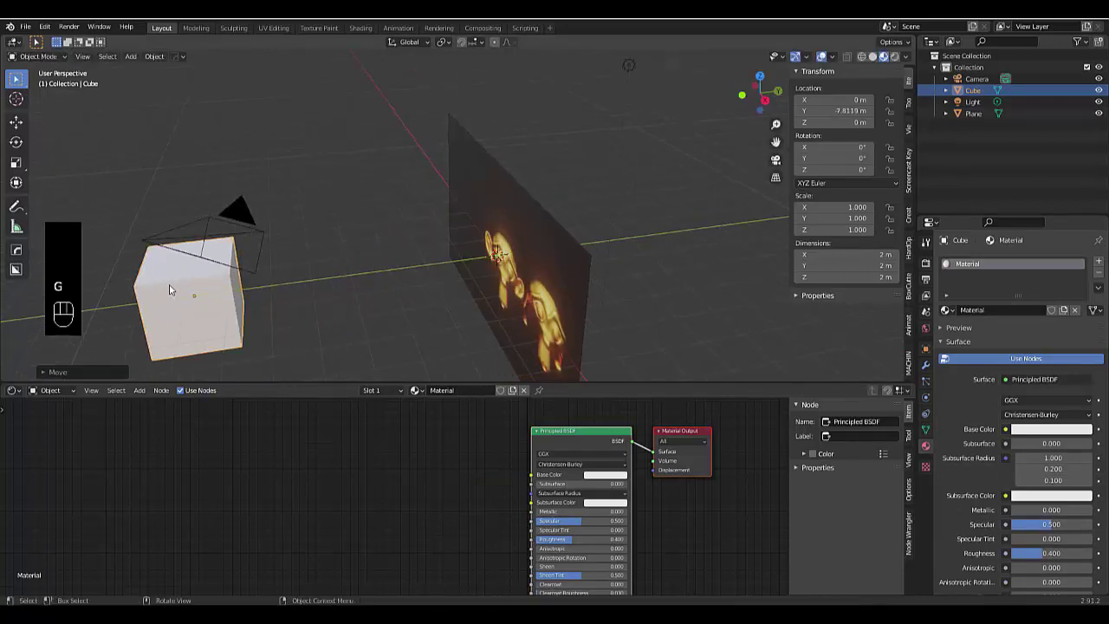
middle_click_drag(170, 286, 220, 286)
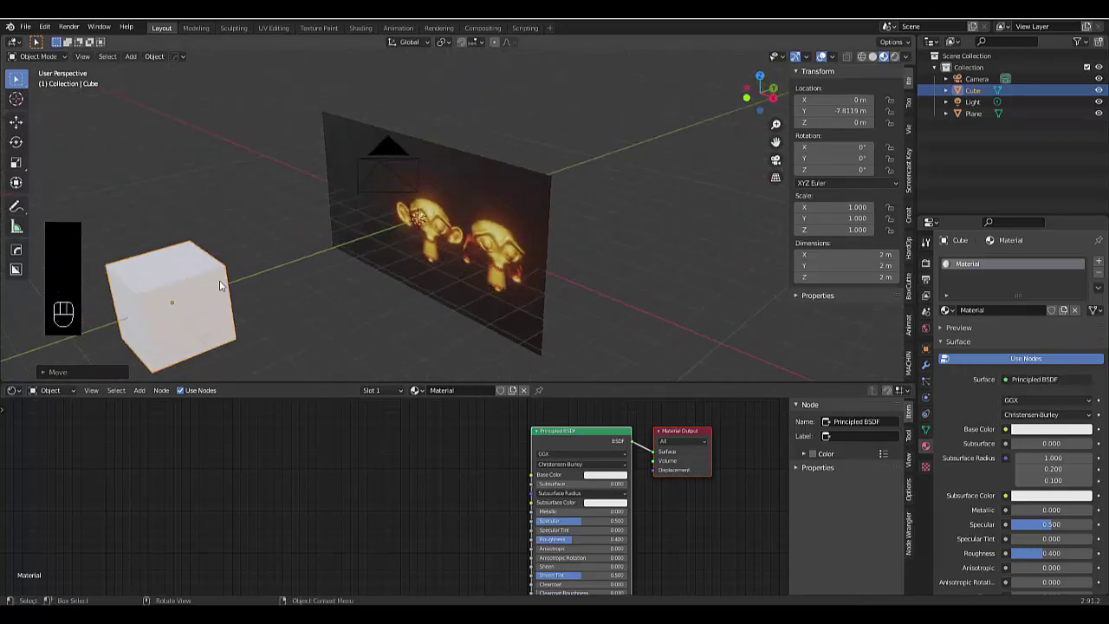
Add a Damped Track constraint to the image plane with the Camera as its target.
left_click(367, 180)
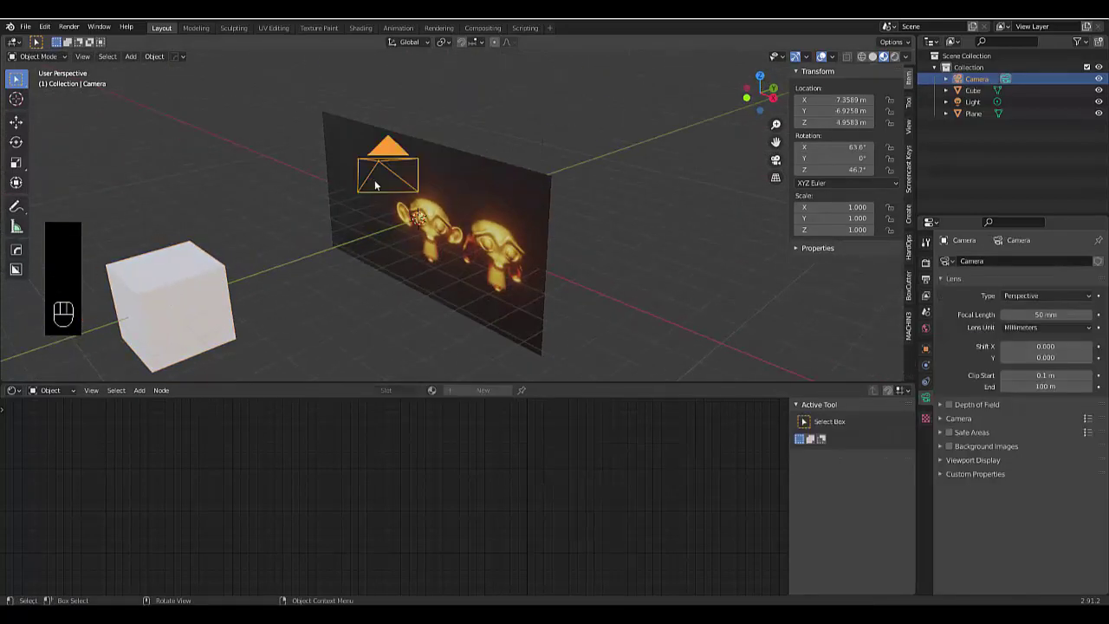
left_click(447, 230)
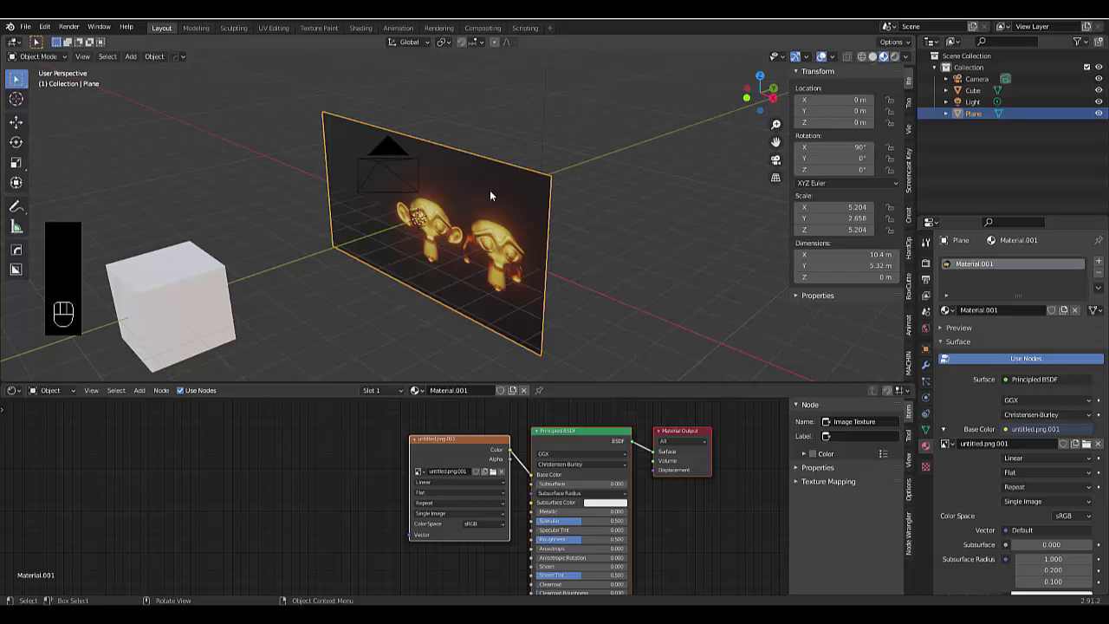
left_click(926, 430)
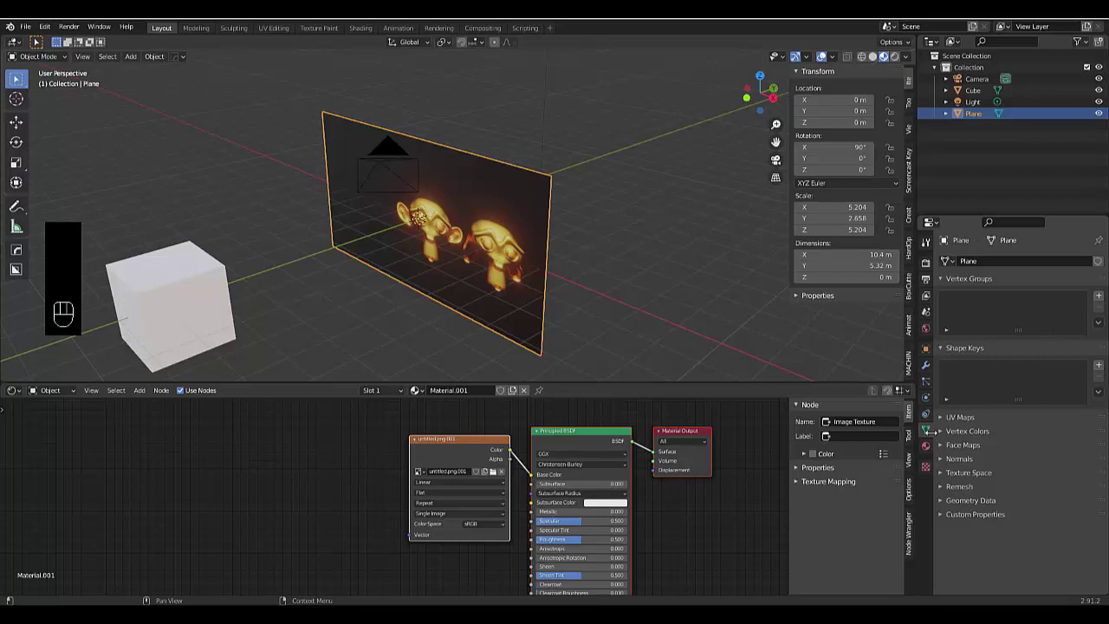
left_click(926, 419)
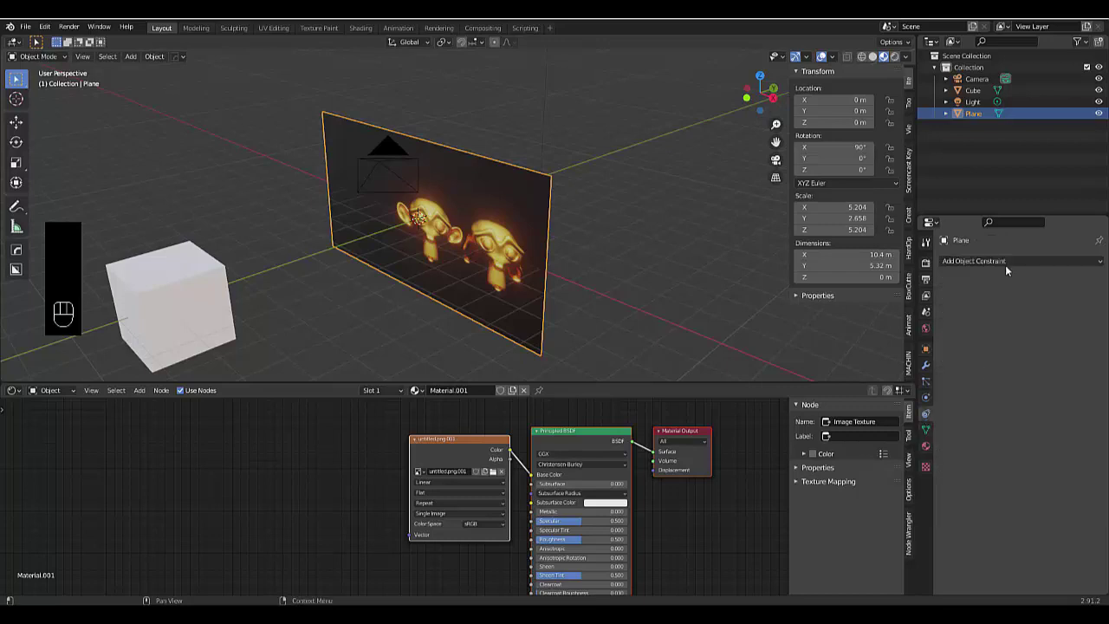
left_click(1005, 261)
left_click(996, 307)
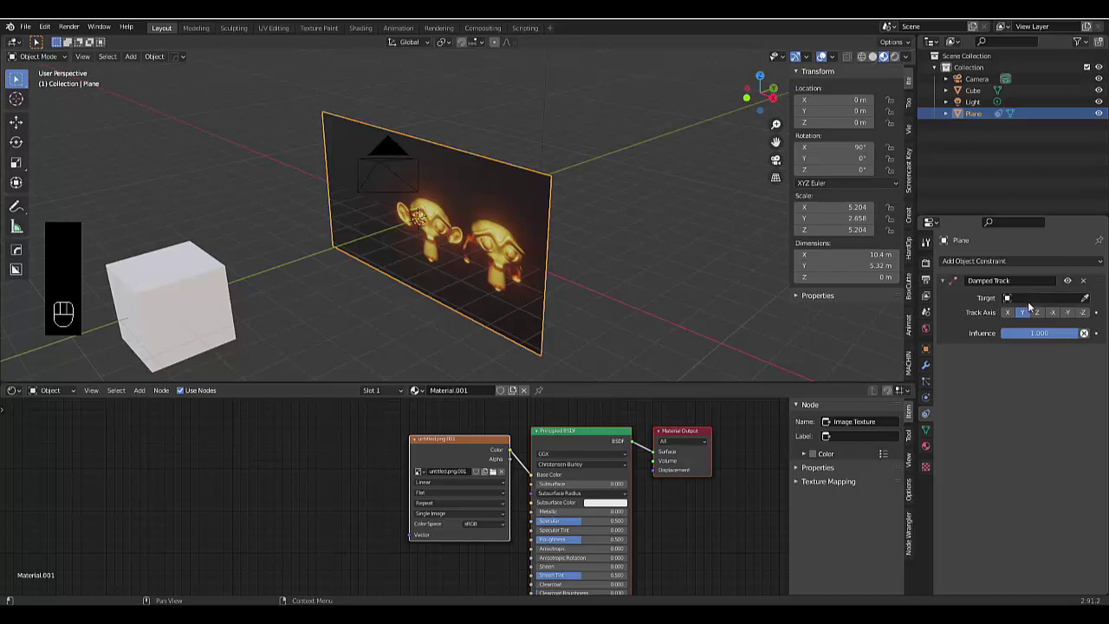
left_click(1029, 297)
left_click(1003, 315)
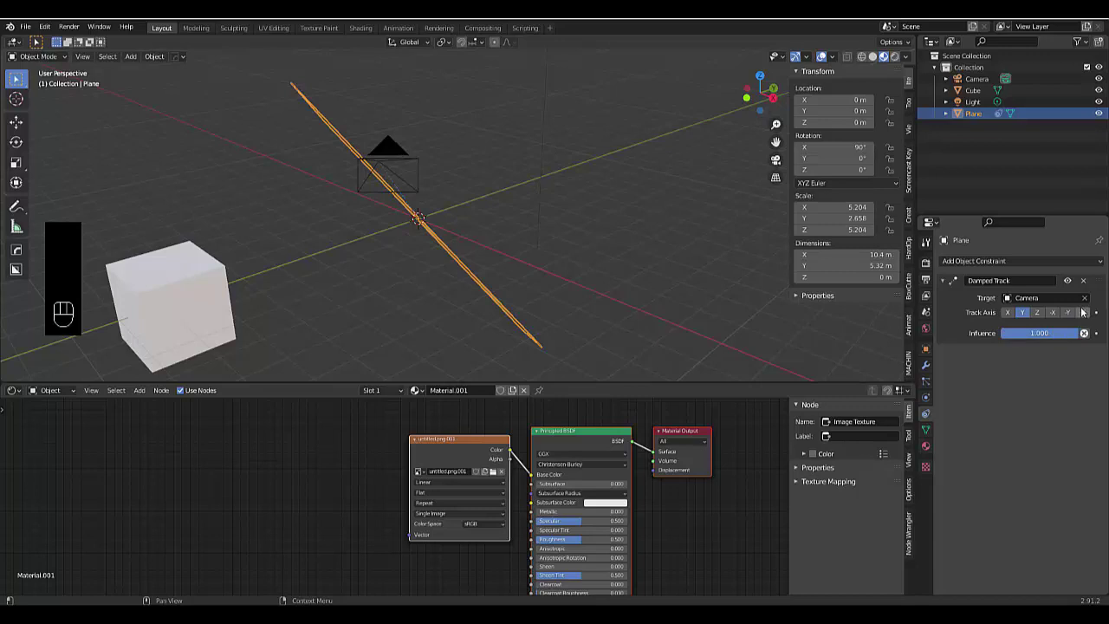
Try -Z as the constraint's track axis while looking through the camera, and delete the Damped Track constraint.
left_click(776, 160)
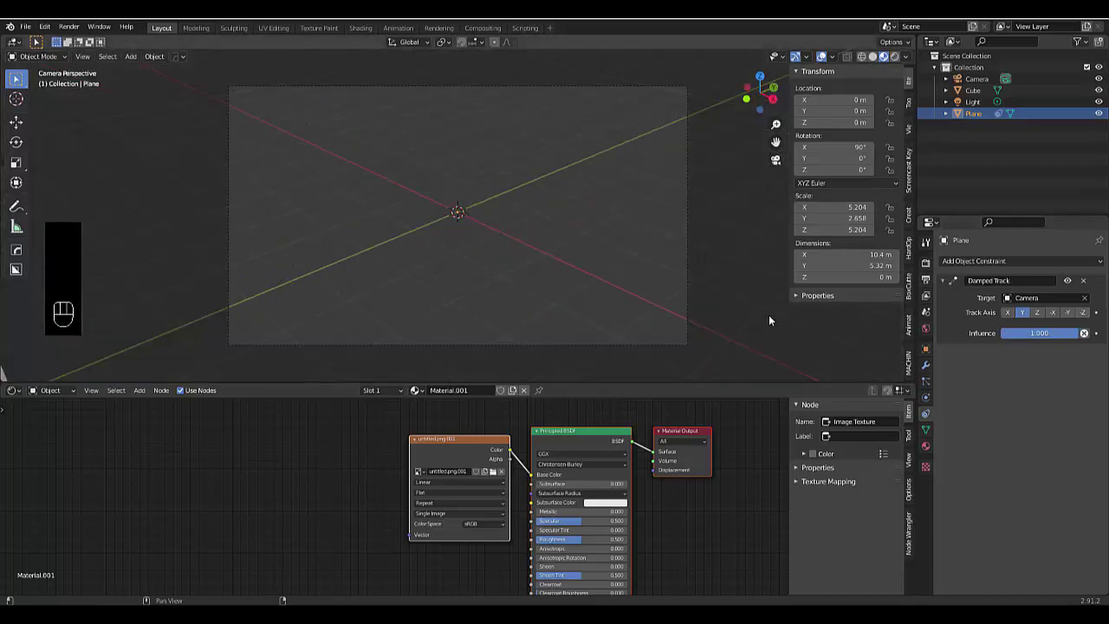
scroll(491, 314, "down", 5)
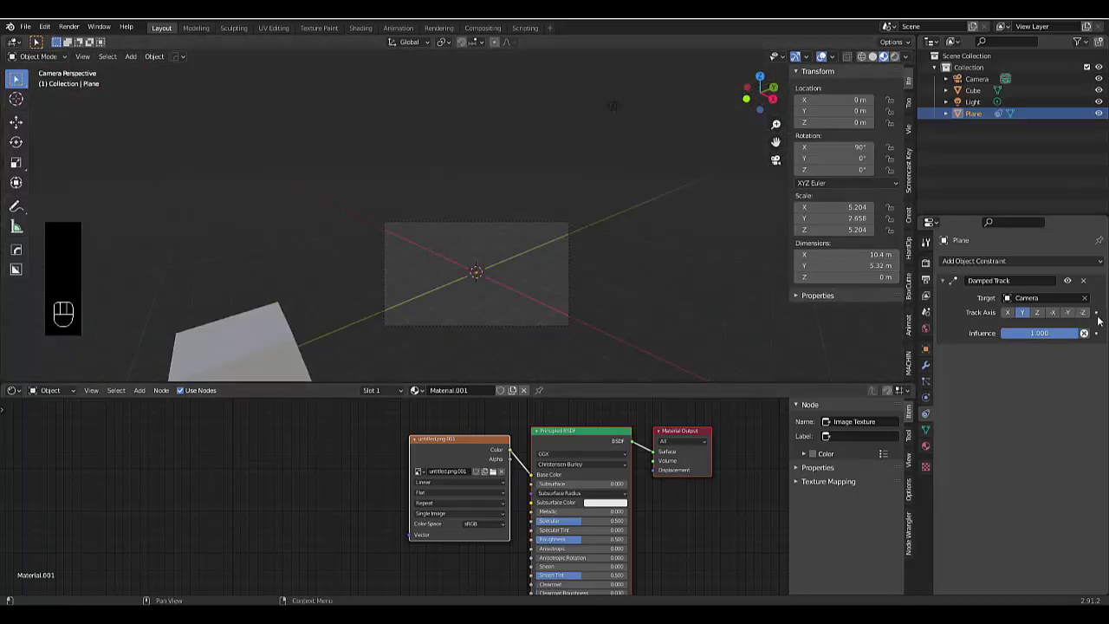
left_click(1082, 312)
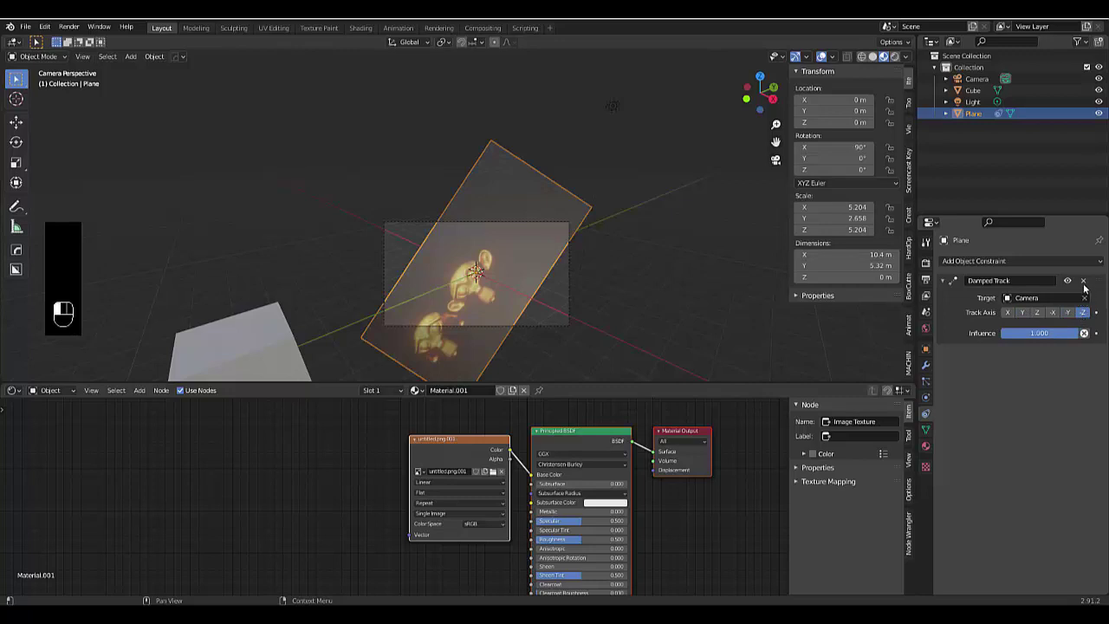
left_click(1083, 281)
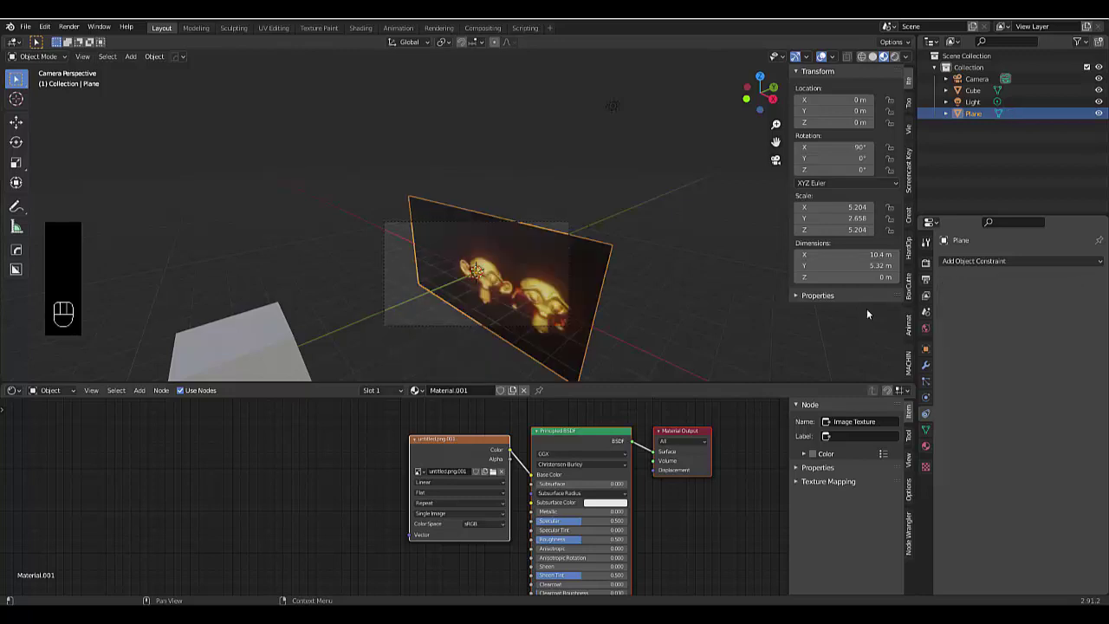
left_click(773, 163)
scroll(762, 173, "down", 4)
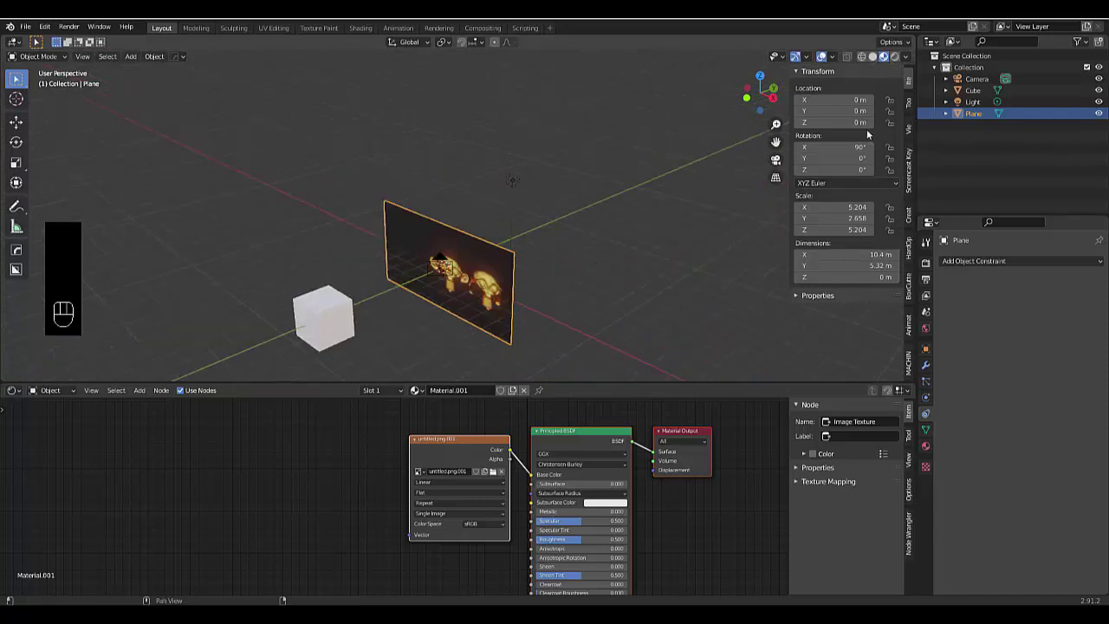
Set the camera's X, Y and Z location to 0 m.
left_click(970, 80)
left_click(831, 100)
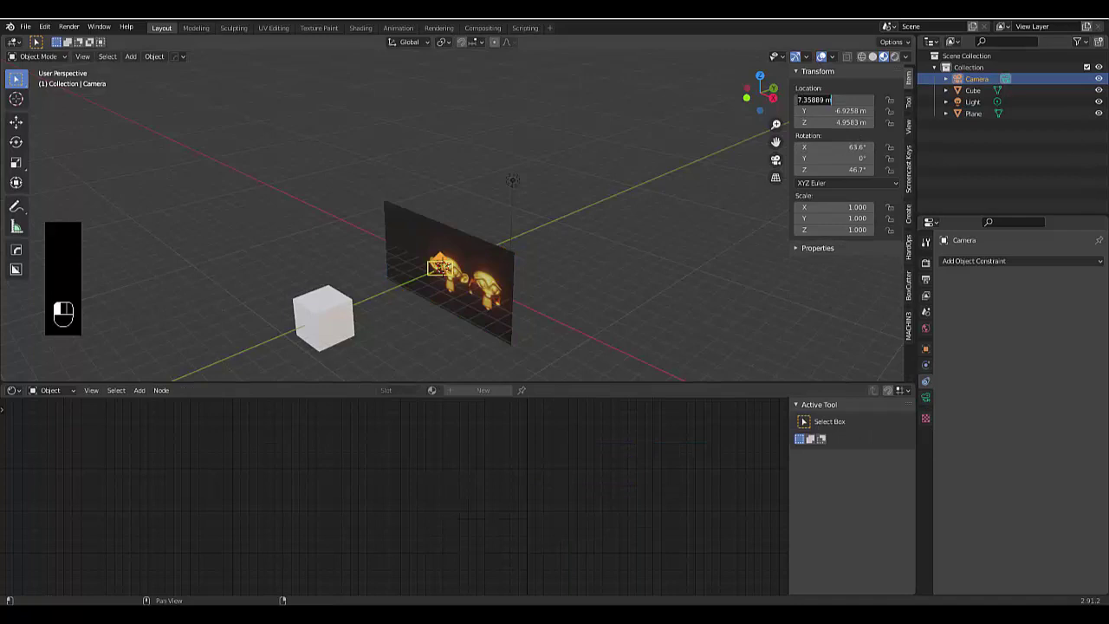
type("0")
key("Return")
left_click(832, 111)
type("0")
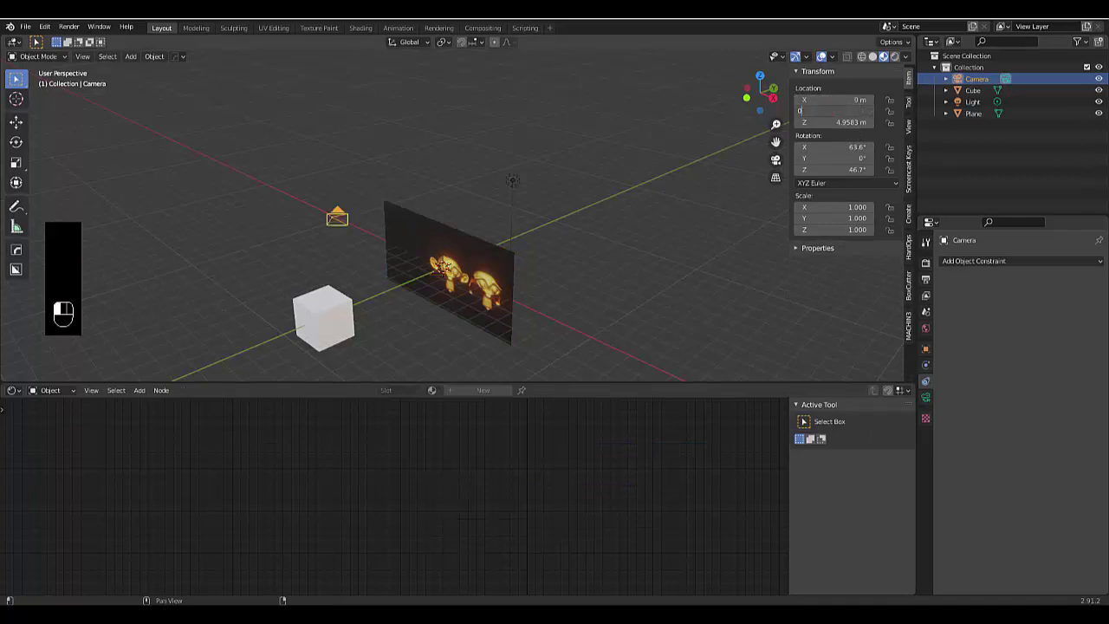
key("Return")
left_click(837, 122)
type("0")
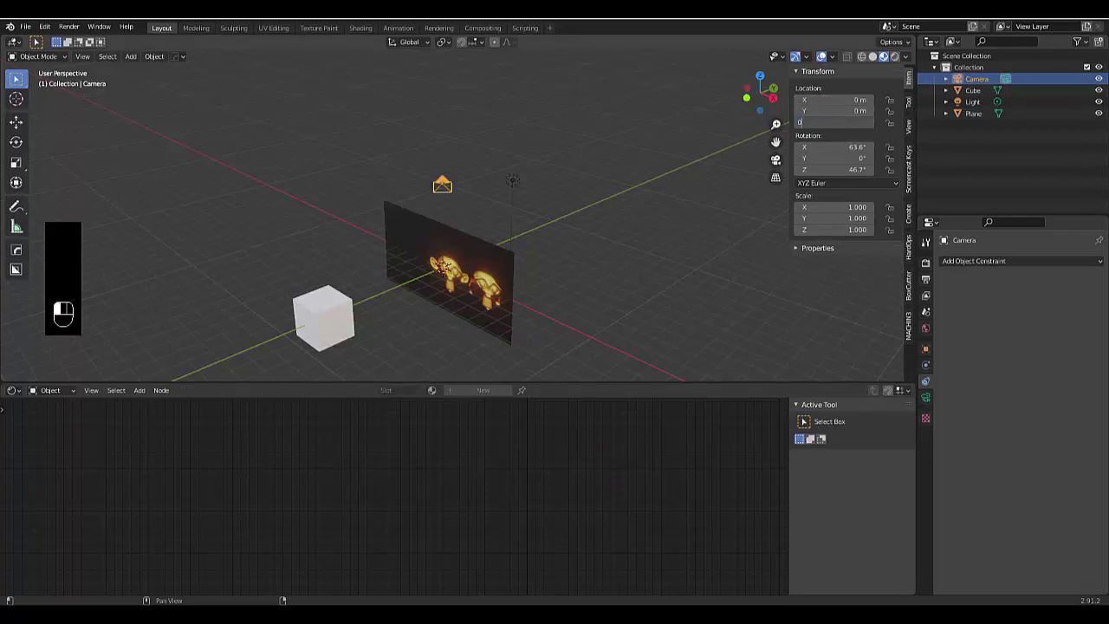
key("Return")
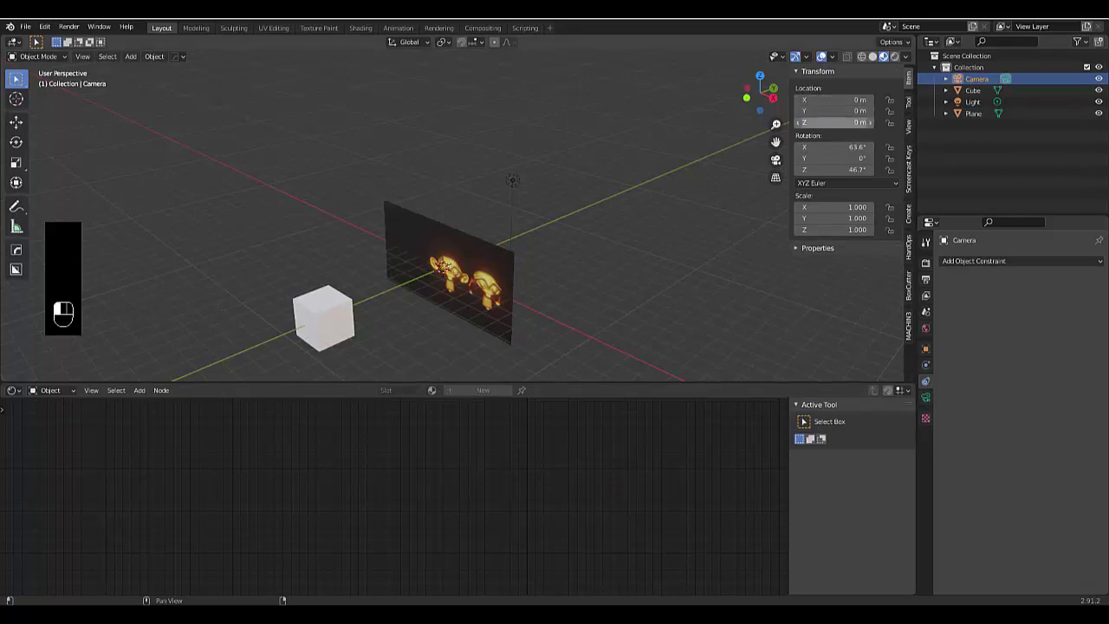
Set the camera's X rotation to 90°.
left_click(836, 146)
type("90")
key("Return")
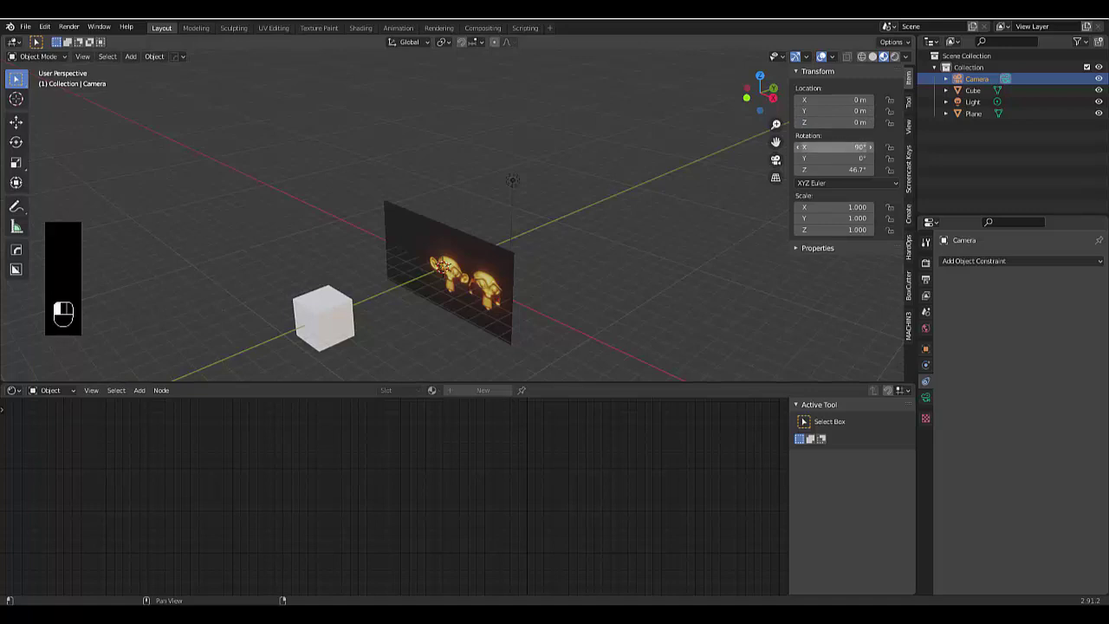
Set the camera's Z rotation to 0°.
left_click(851, 170)
type("0")
key("Return")
Move the camera back along the global Y axis to about -12.3 m, in front of the image plane.
scroll(450, 311, "up", 3)
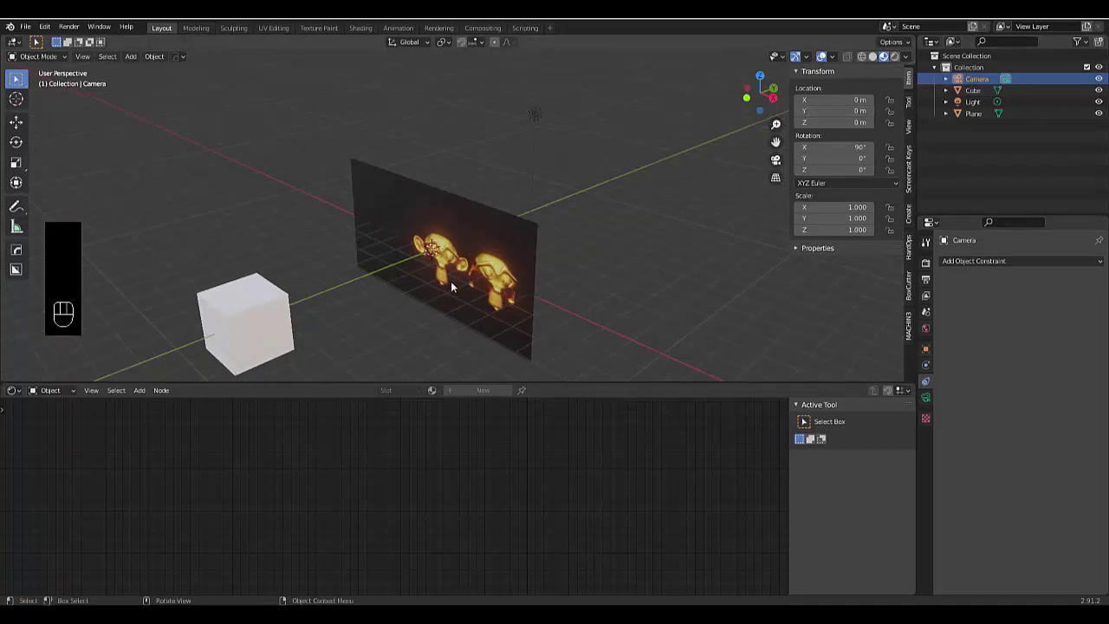
key("g")
key("y")
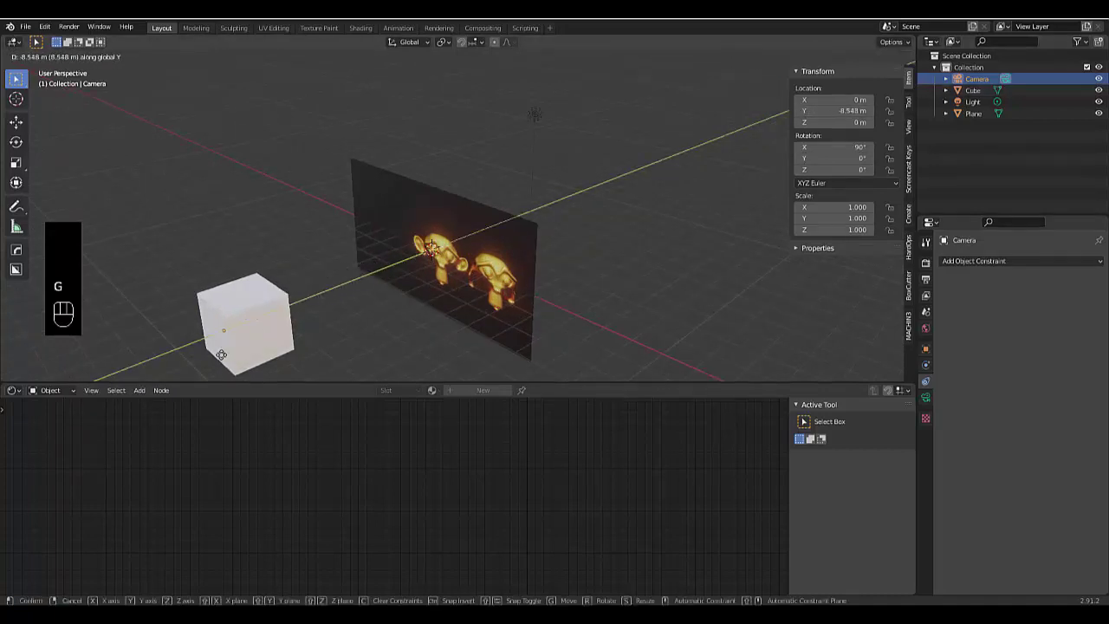
left_click(681, 129)
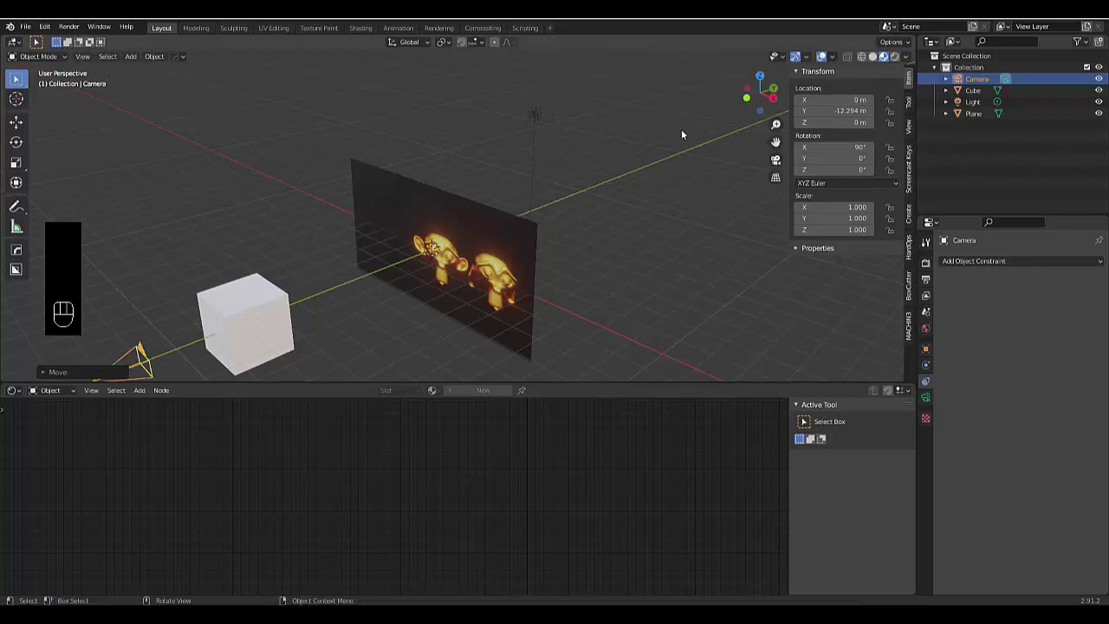
Split the 3D viewport into two side-by-side views and show the new one through the camera, without its sidebar.
left_click_drag(734, 59, 641, 182)
key("n")
key("n")
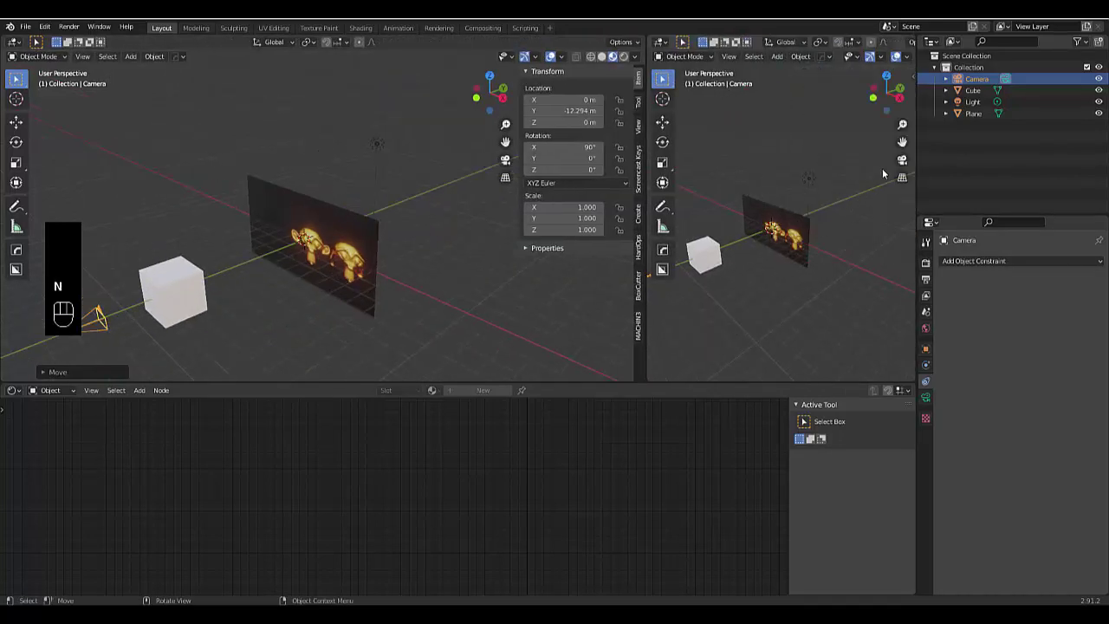
left_click(901, 161)
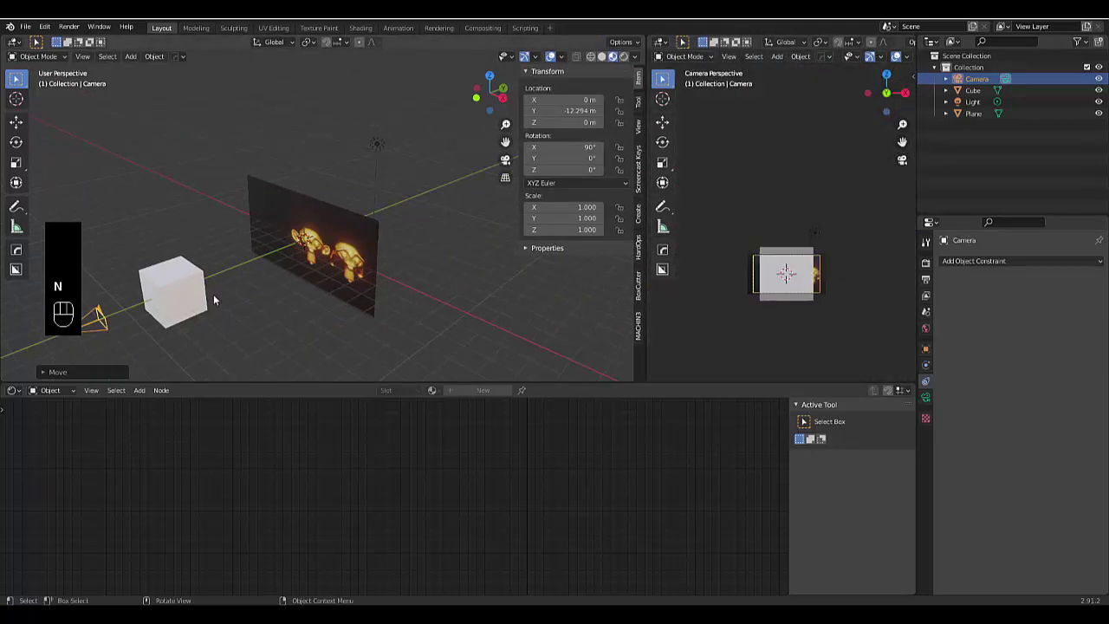
Hide the cube that blocks the camera's view of the image plane.
left_click(187, 294)
key("h")
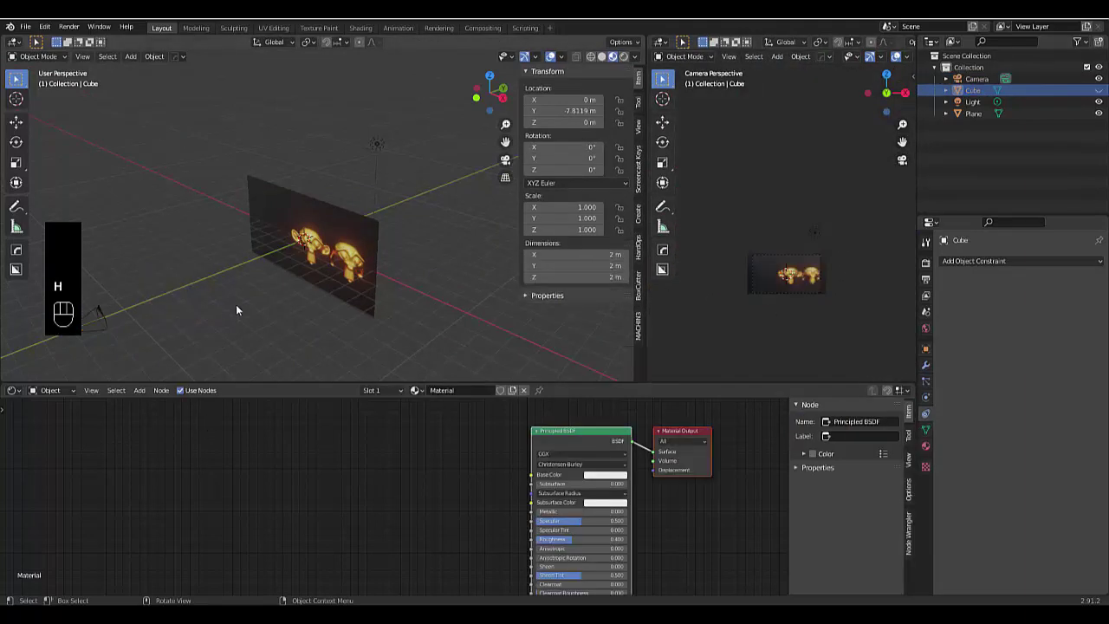
scroll(175, 283, "up", 2)
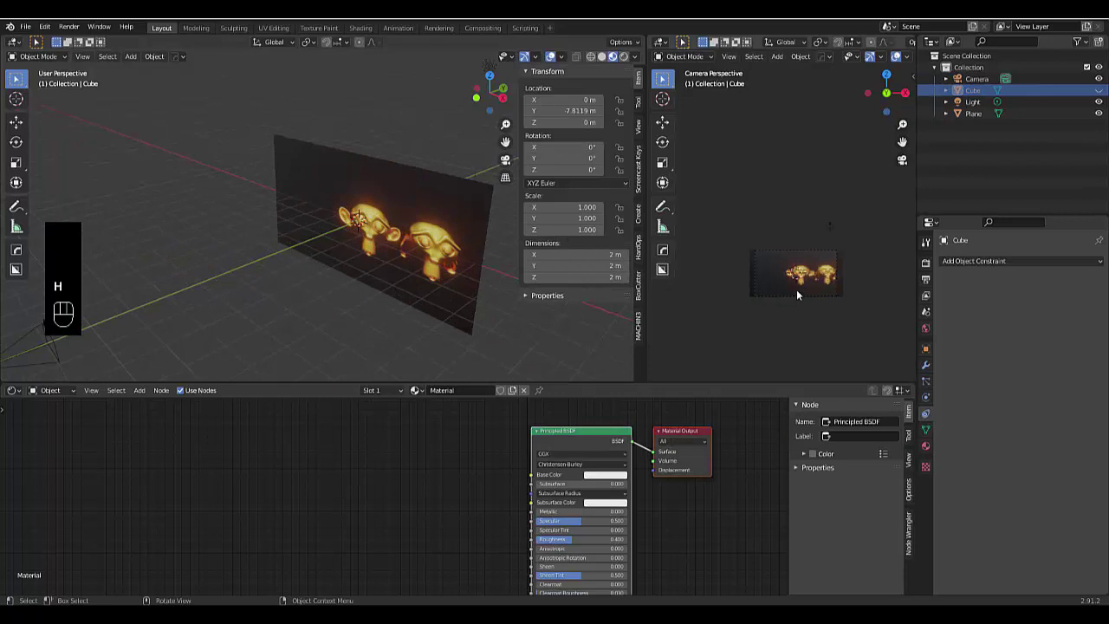
Move the camera along the global Y axis to about -12.84 m, checking the image plane's framing in the camera view.
scroll(810, 297, "up", 4)
scroll(814, 301, "up", 2)
scroll(869, 313, "down", 3)
scroll(795, 314, "up", 1)
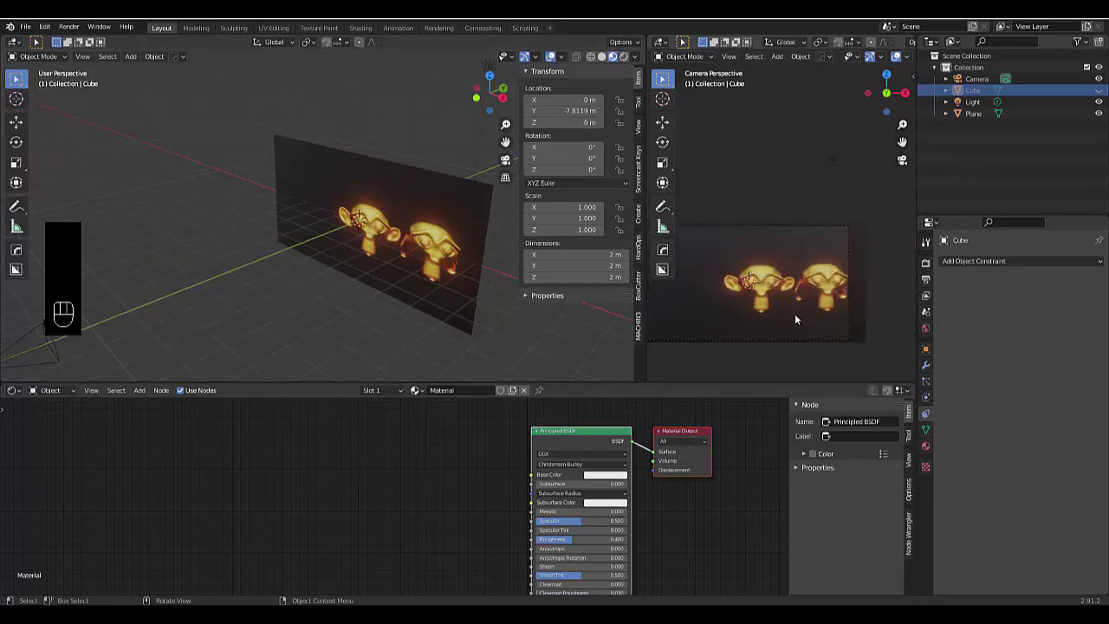
scroll(667, 318, "down", 1)
scroll(706, 323, "up", 2)
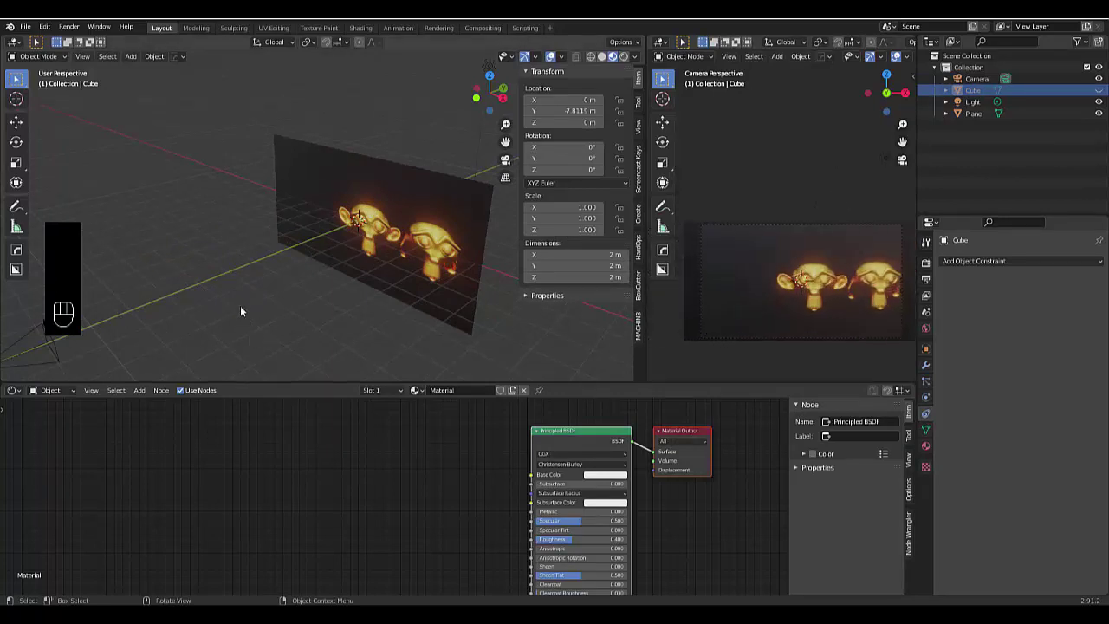
scroll(182, 329, "down", 4)
middle_click_drag(162, 336, 204, 306, "shift")
left_click(204, 306)
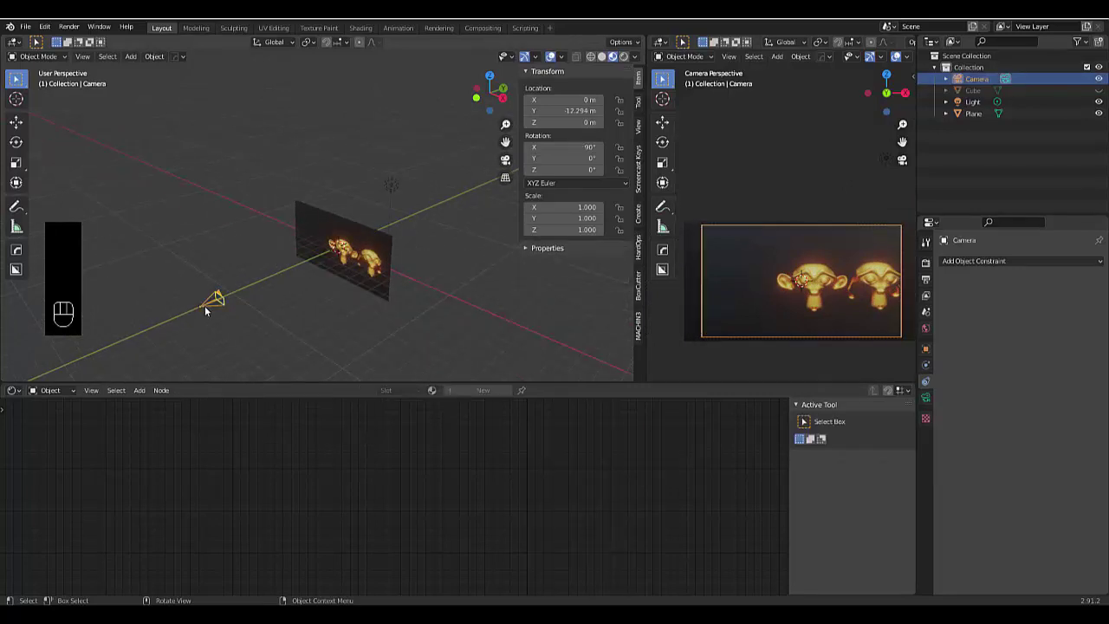
key("g")
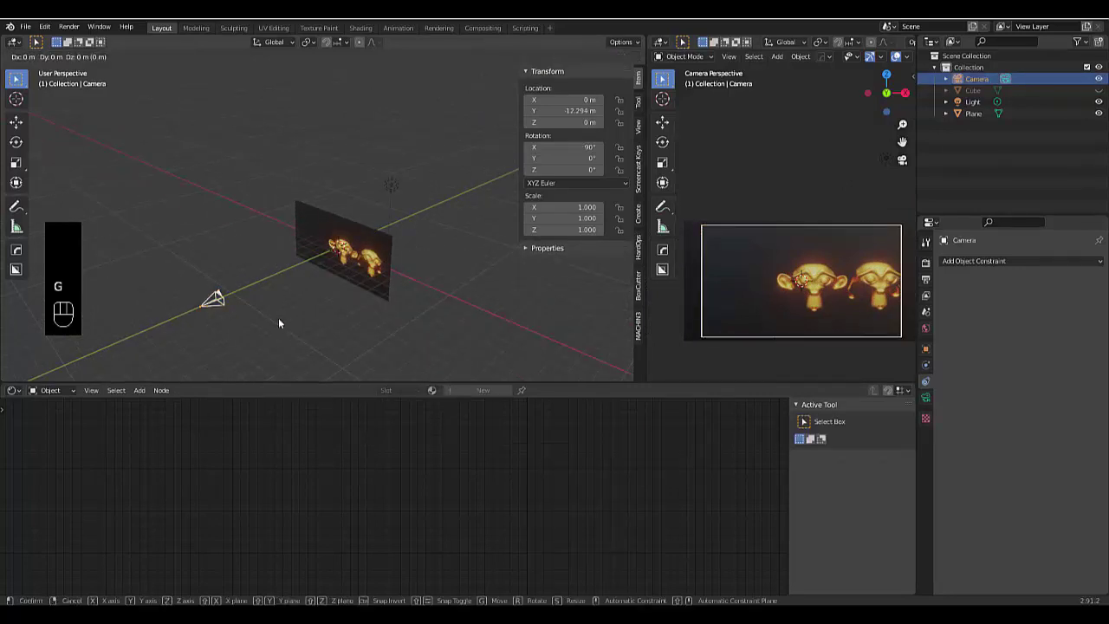
key("y")
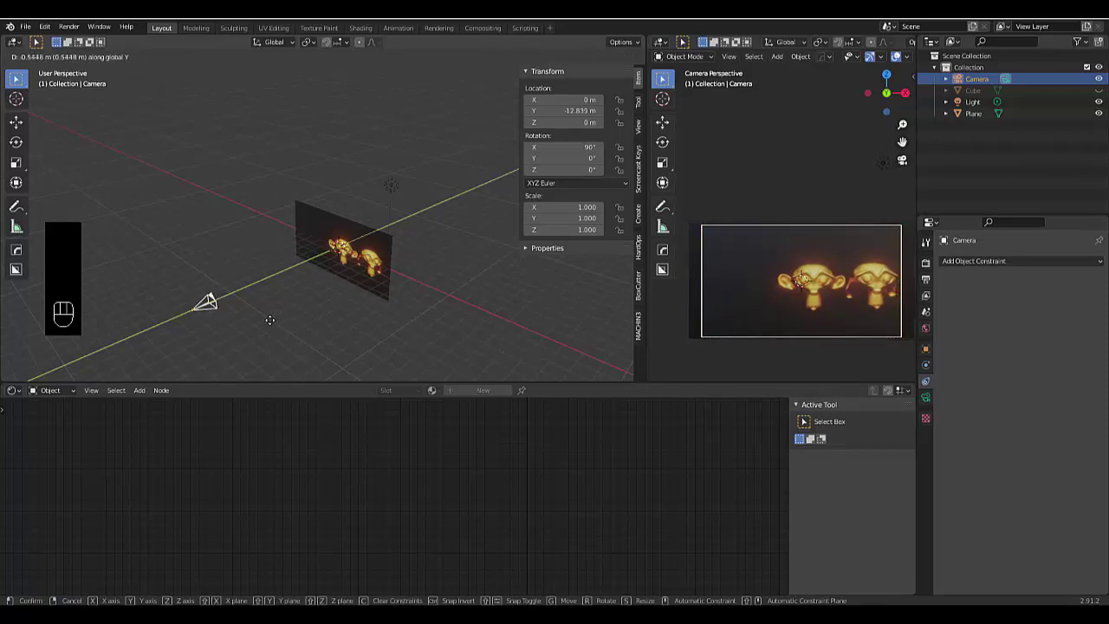
left_click(270, 320)
scroll(700, 274, "up", 3)
scroll(701, 280, "down", 3)
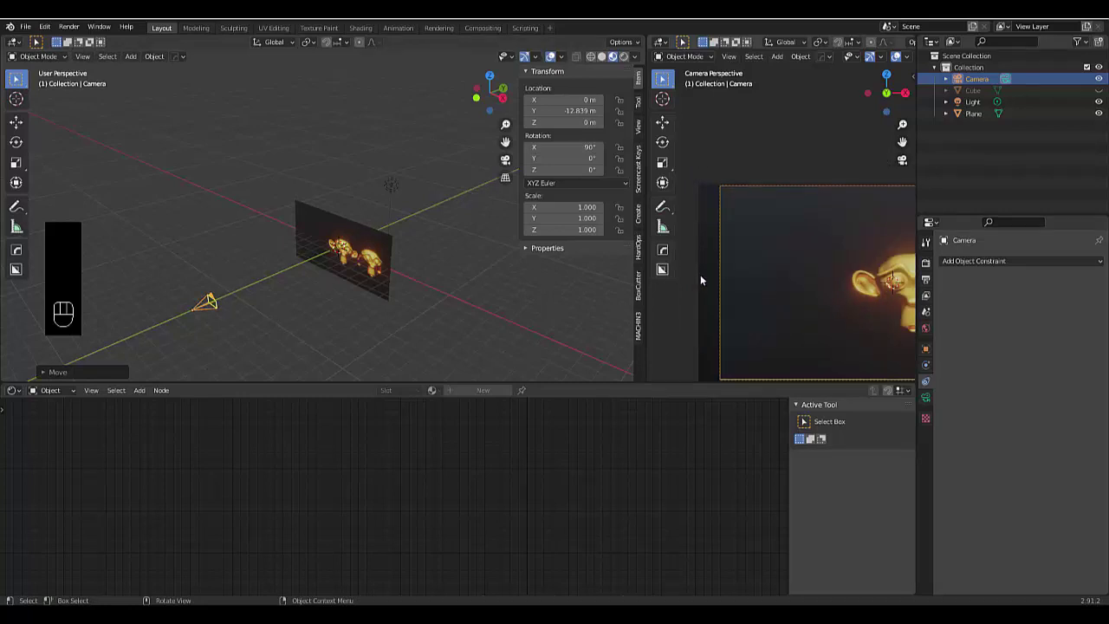
scroll(226, 299, "up", 1)
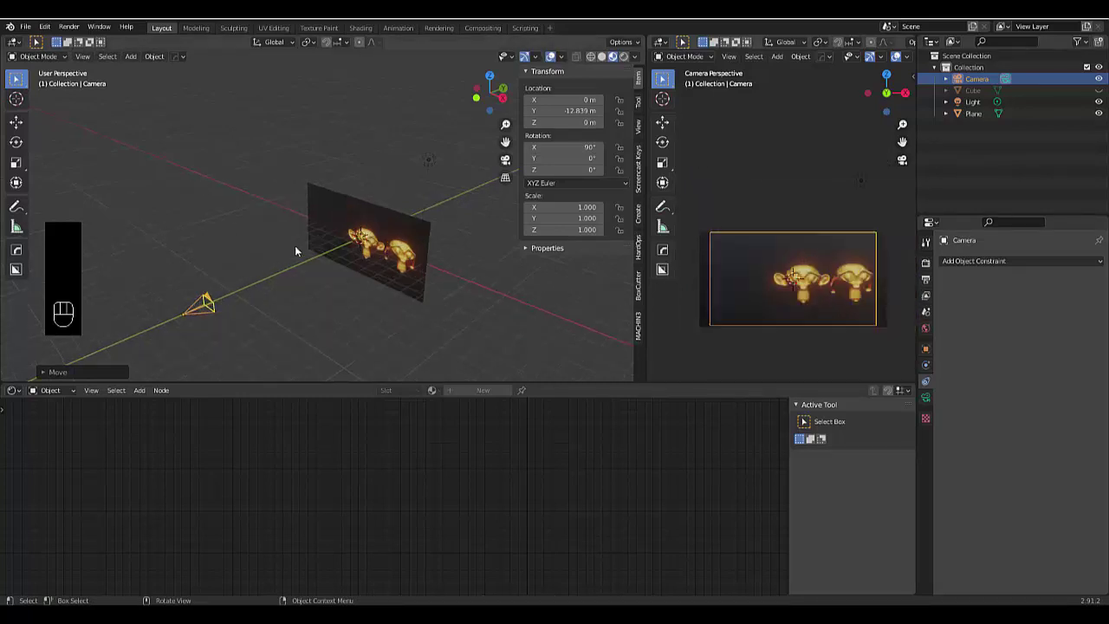
Add a Damped Track constraint to the image plane with the Camera as its target and Z as the track axis.
left_click(362, 201)
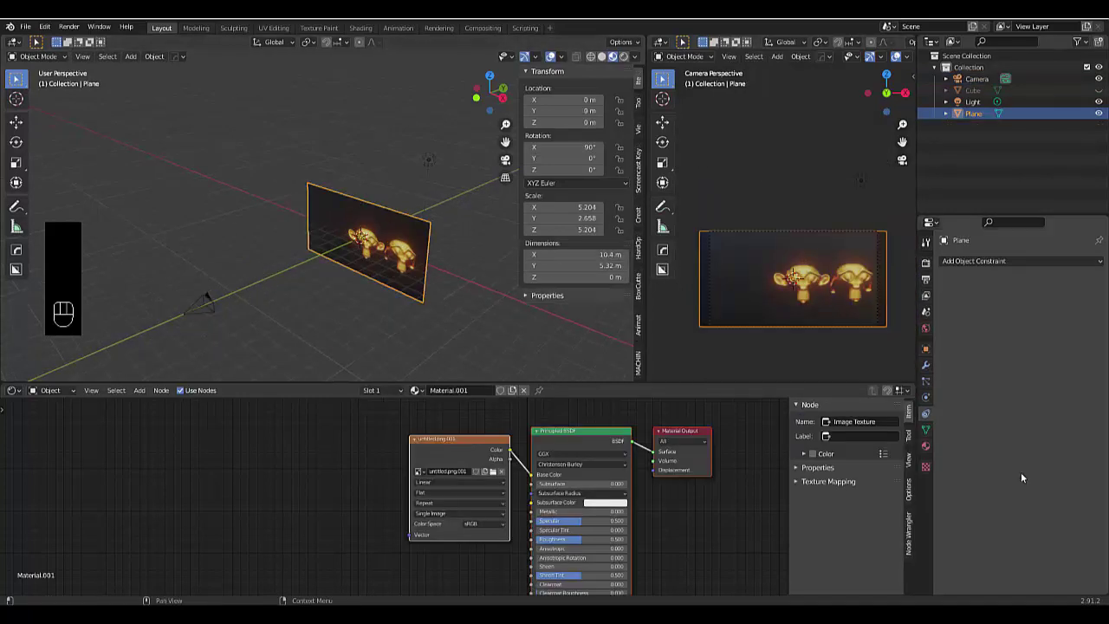
left_click(1008, 261)
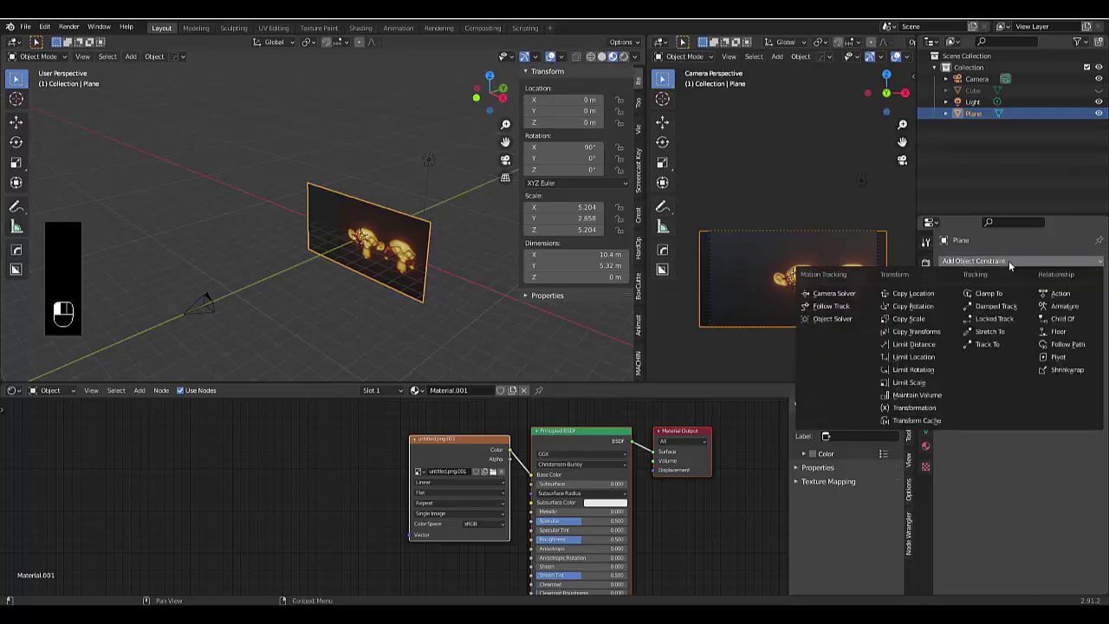
left_click(1005, 310)
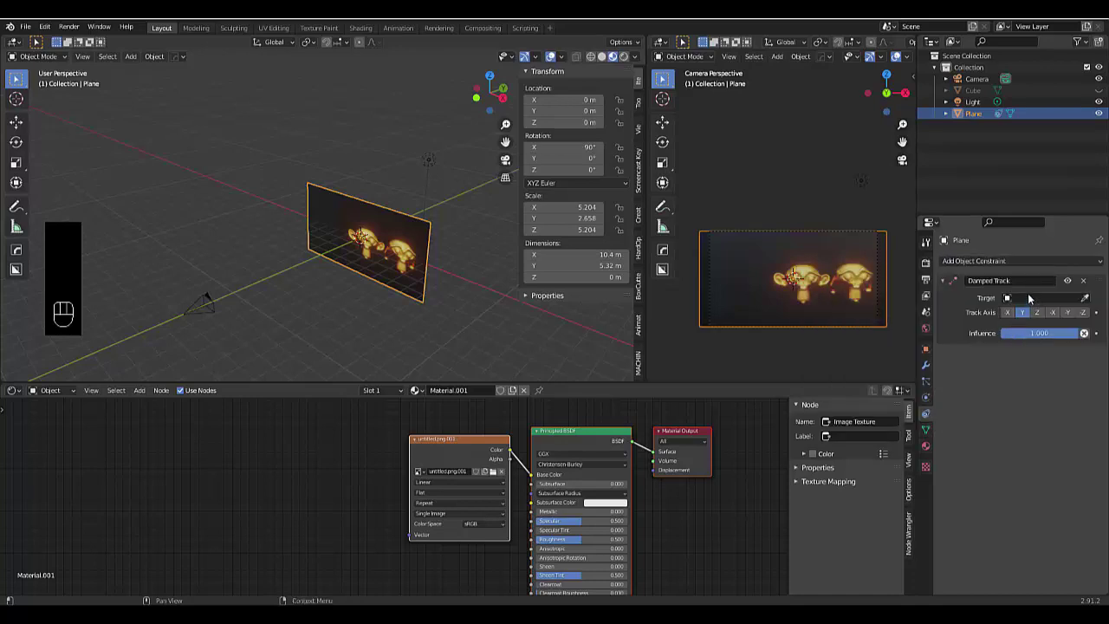
left_click(1030, 298)
left_click(1023, 313)
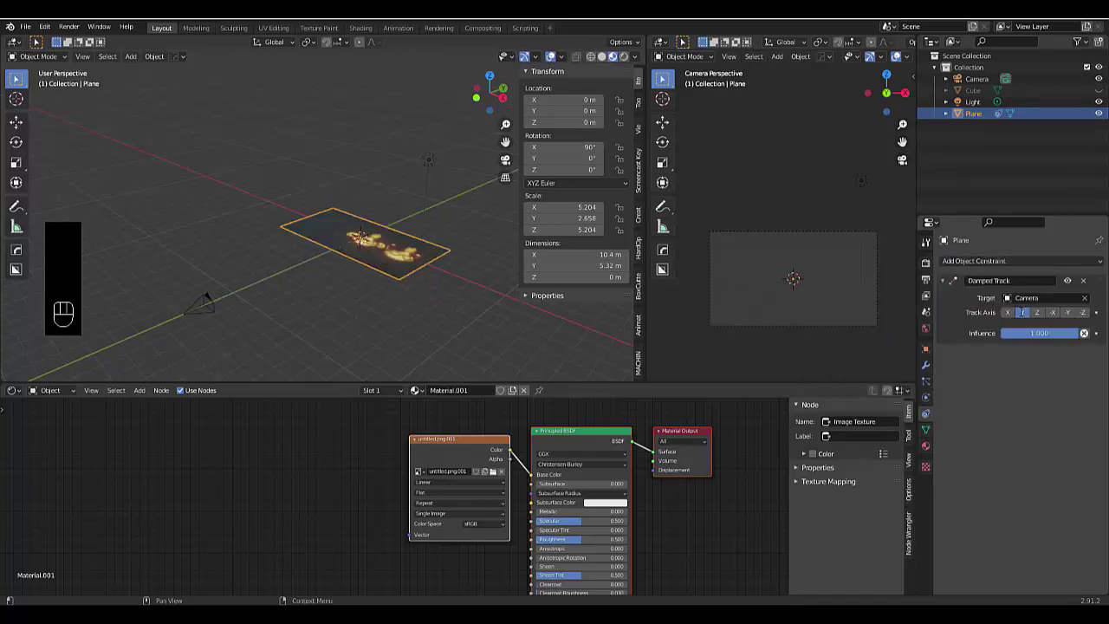
left_click(1082, 314)
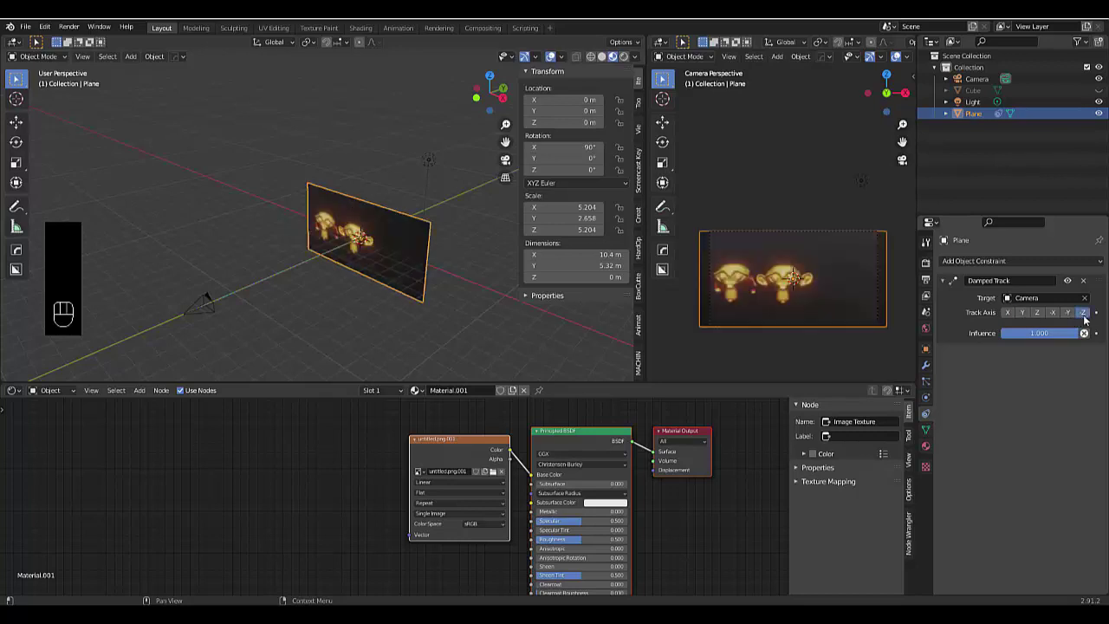
left_click(1040, 313)
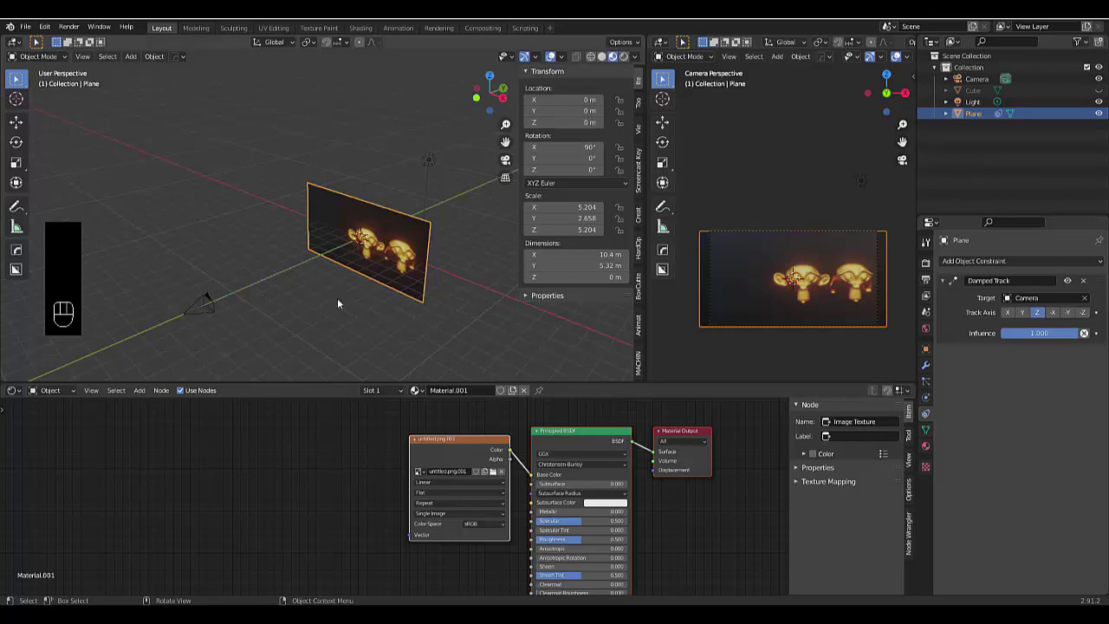
Parent the image plane to the camera using the Object option, and clear the selection.
left_click(205, 301, "shift")
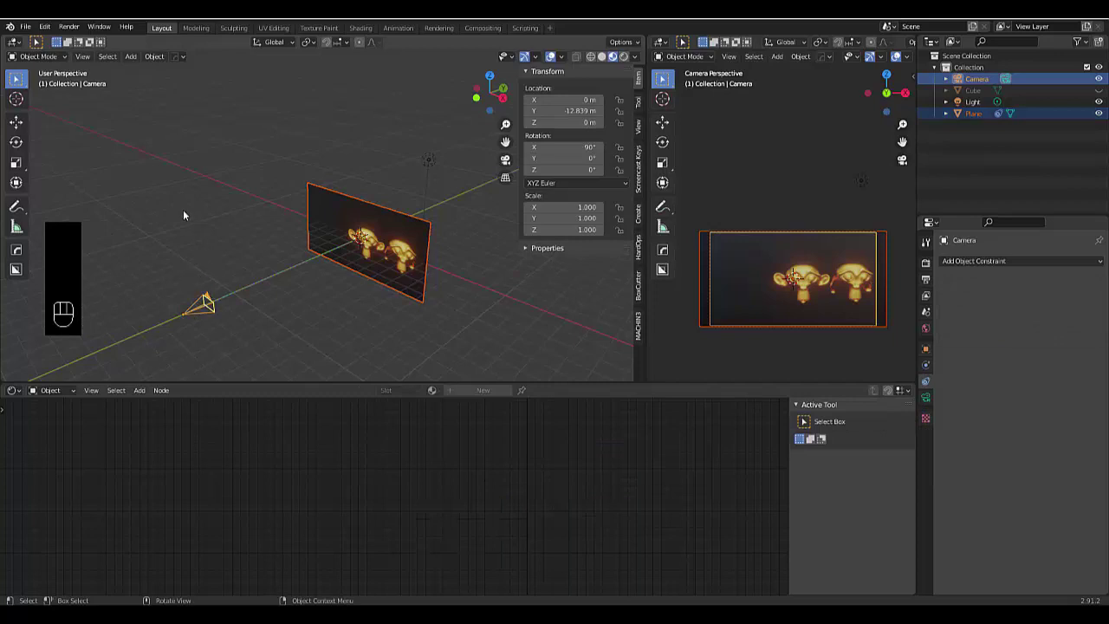
key("ctrl+p")
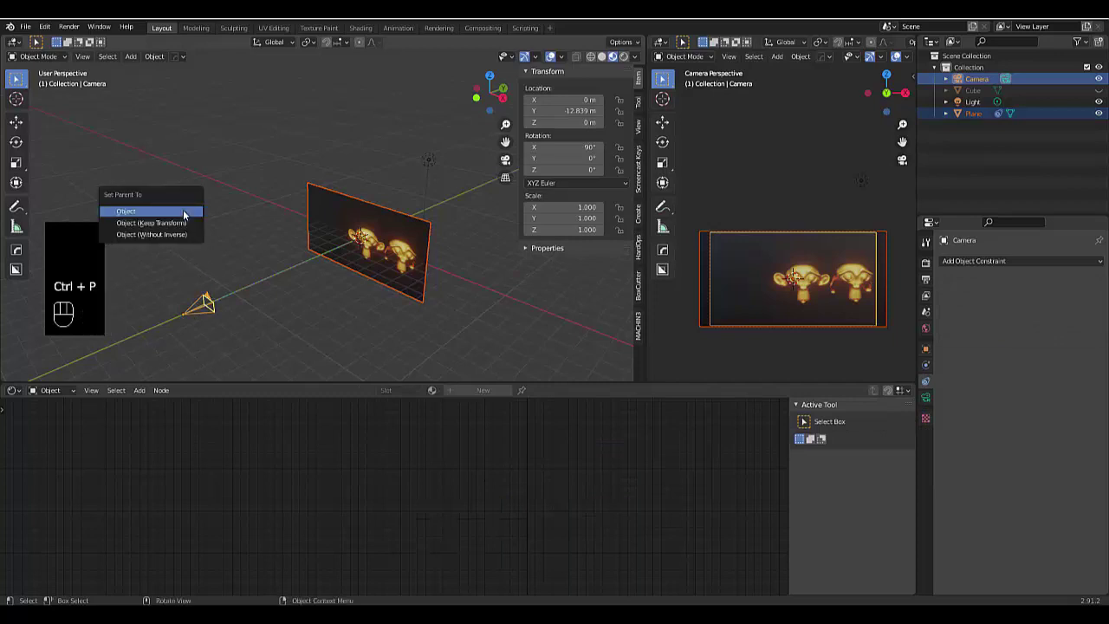
left_click(184, 211)
left_click(261, 313)
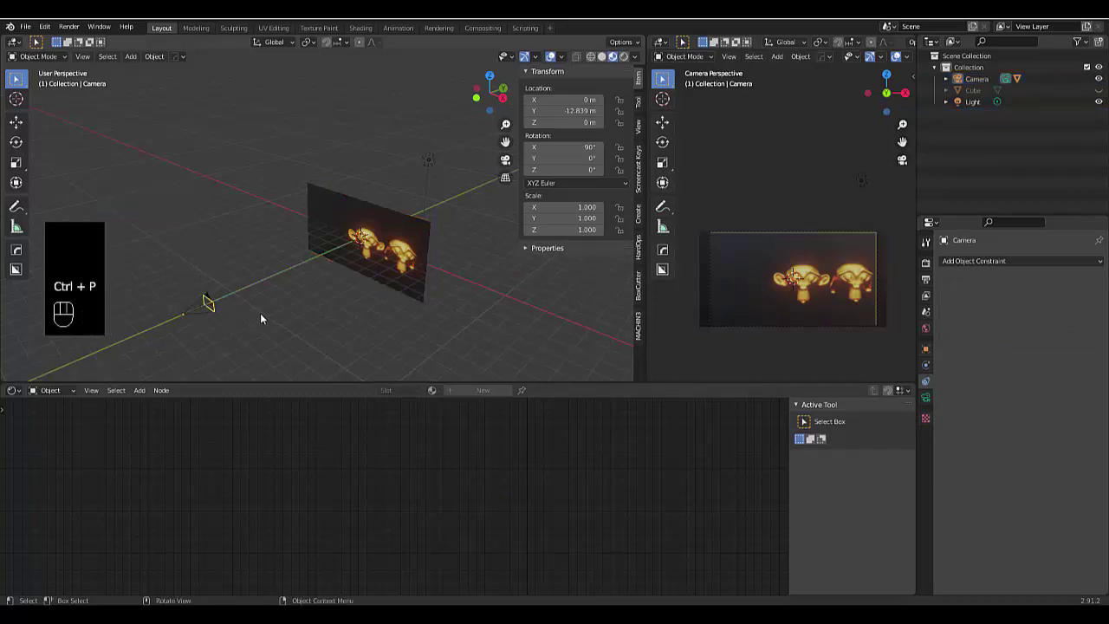
Move the camera freely to about X 1.67, Y -10.31, Z 1.4 m and rotate it to about X 228°, Y -18°, Z 71°.
left_click(197, 319)
key("g")
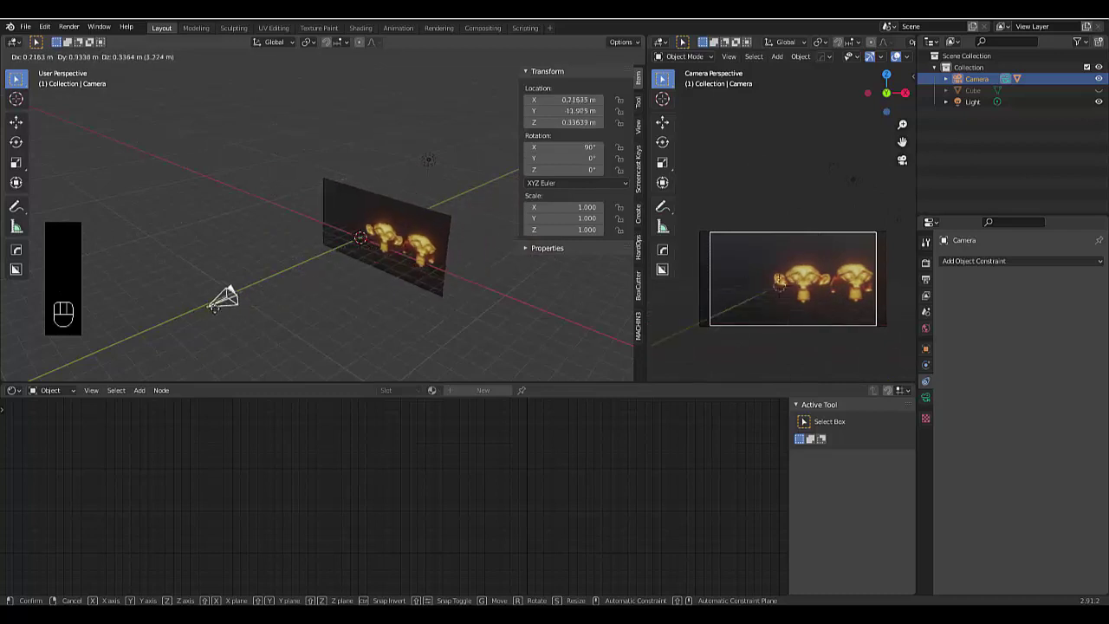
left_click(250, 287)
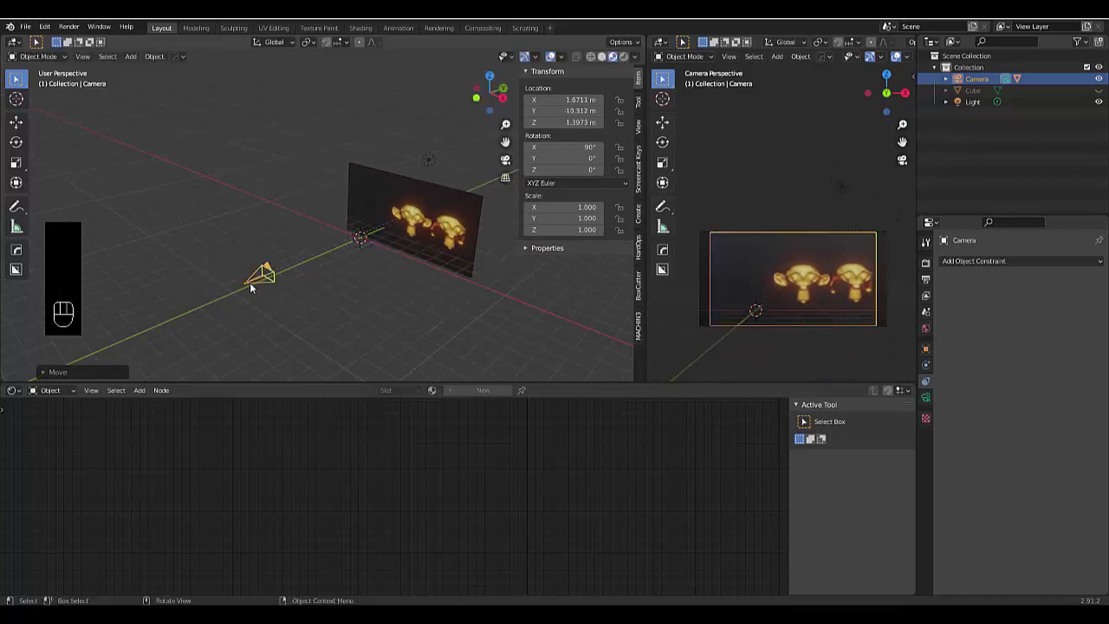
left_click(17, 143)
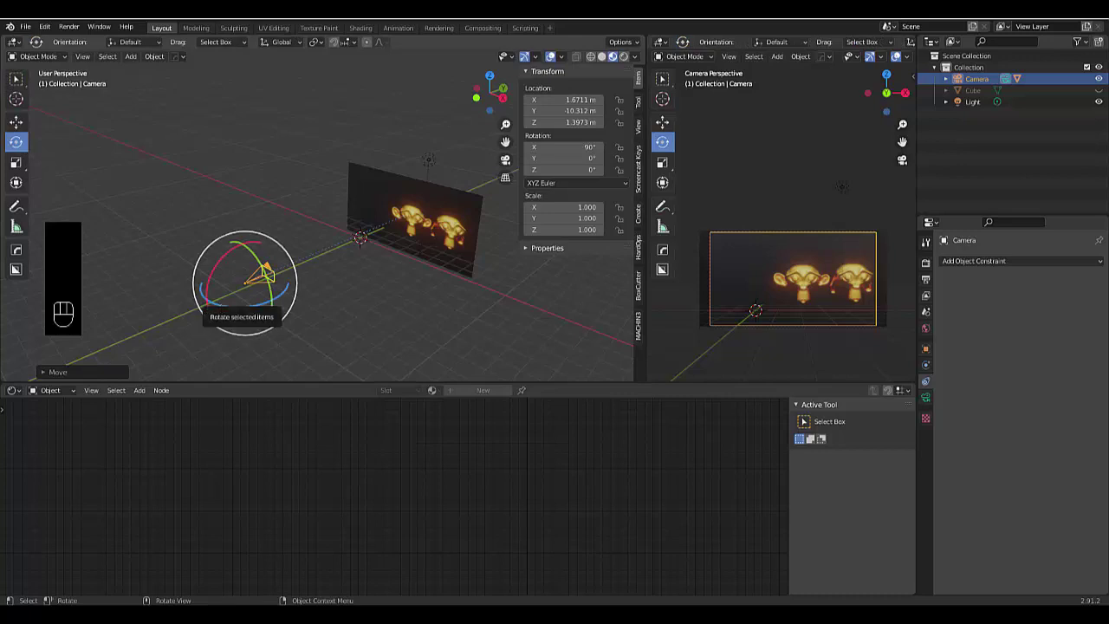
left_click_drag(215, 307, 281, 354)
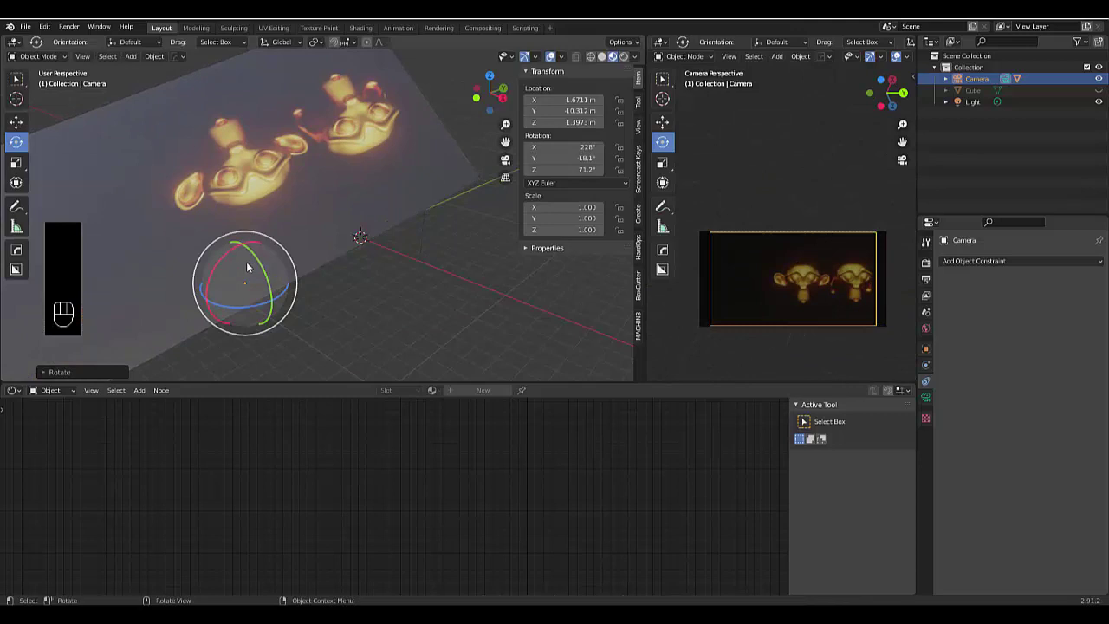